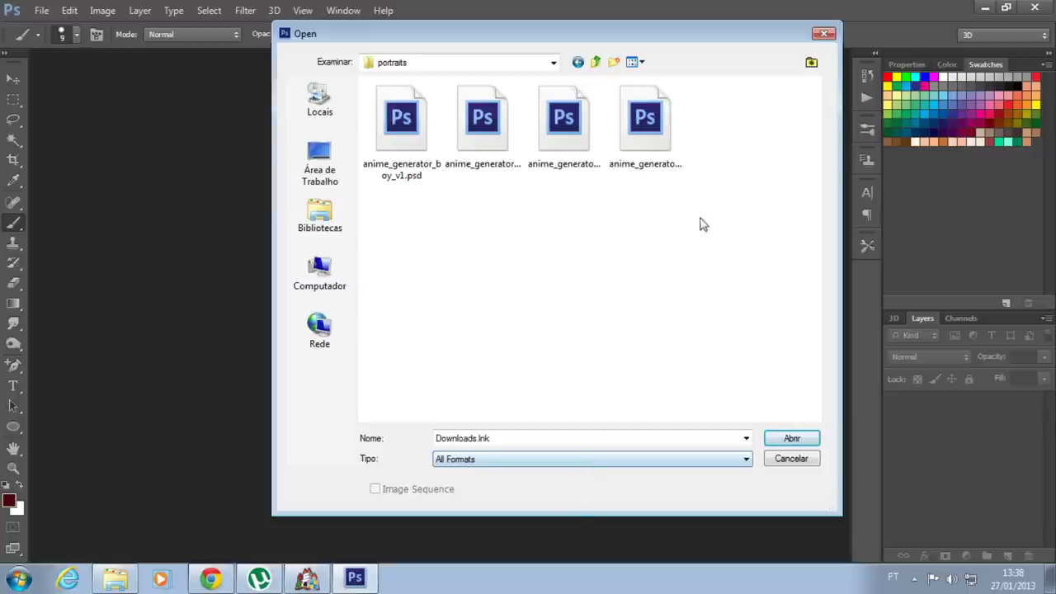
Open all four anime_generator PSD files from the portraits folder and switch to anime_generator_boy_v1.psd
drag(688, 208, 424, 149)
click(792, 437)
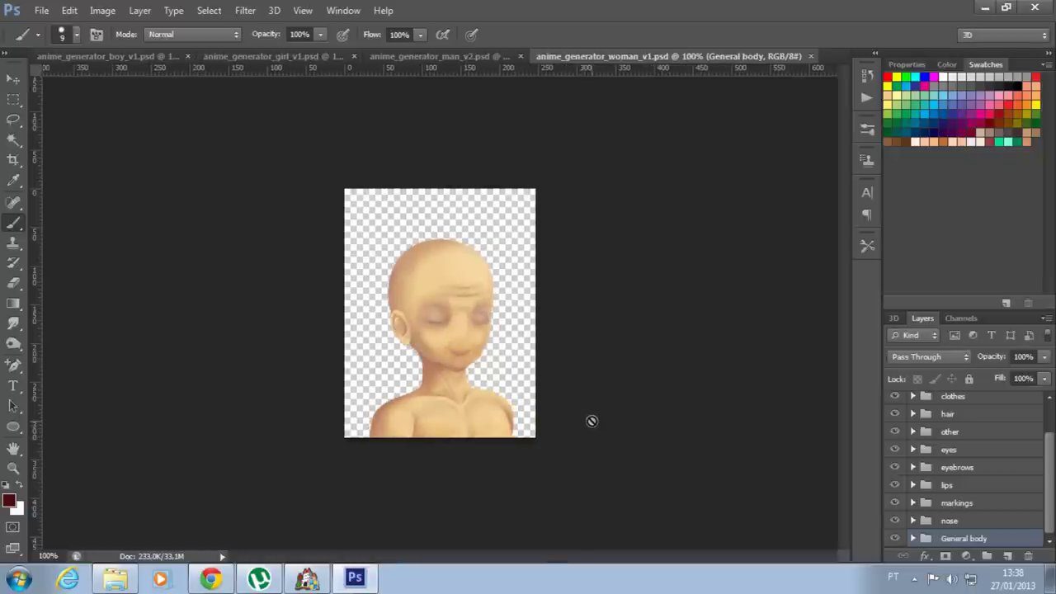
click(74, 57)
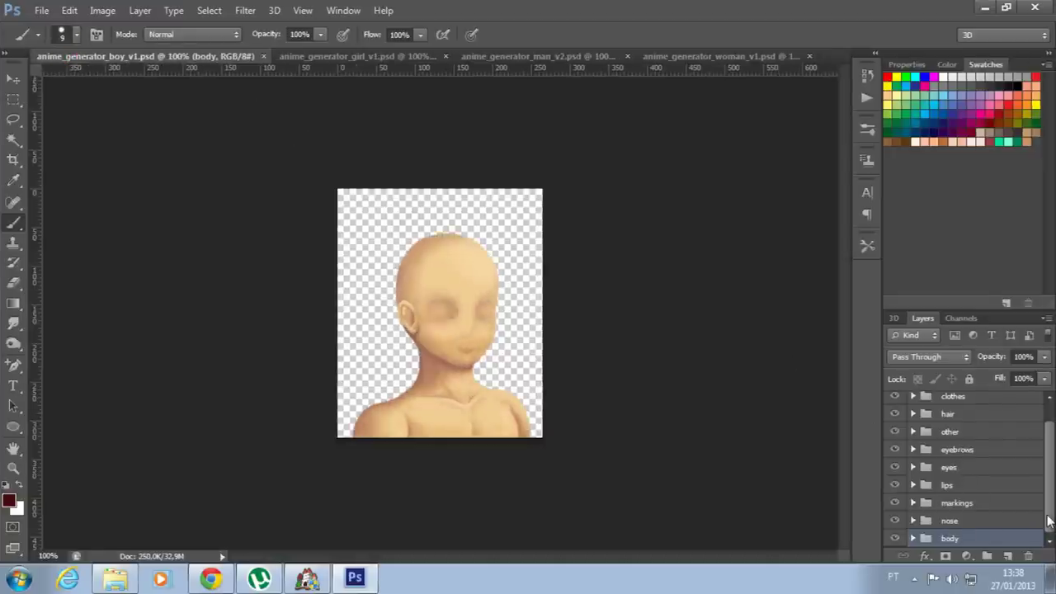
Expand the hats group and preview the crown2 and crown layers one at a time, hiding each again
scroll(1048, 509, up, 1)
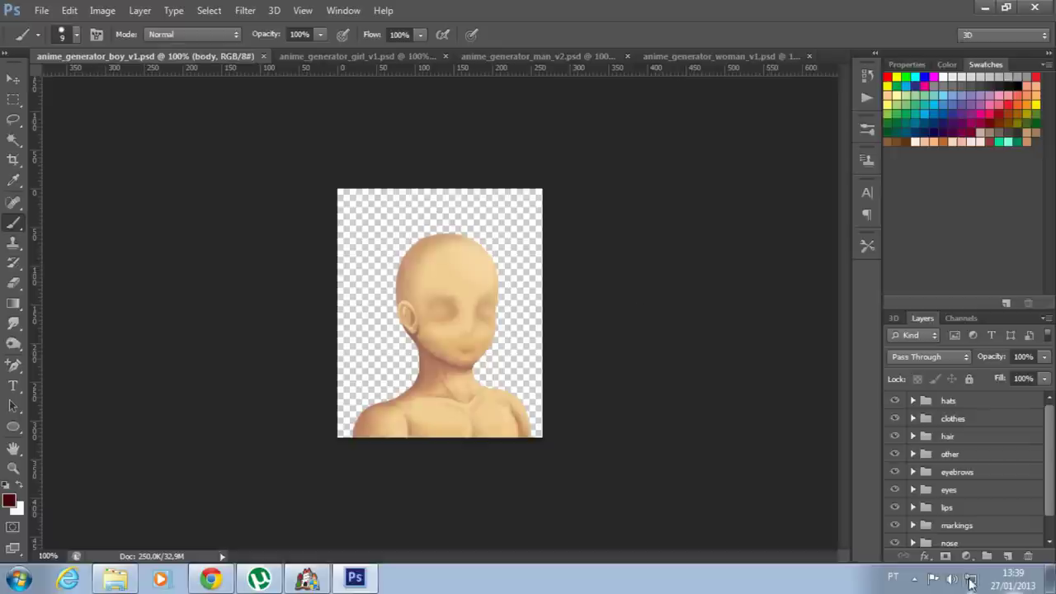
drag(1053, 437, 1052, 501)
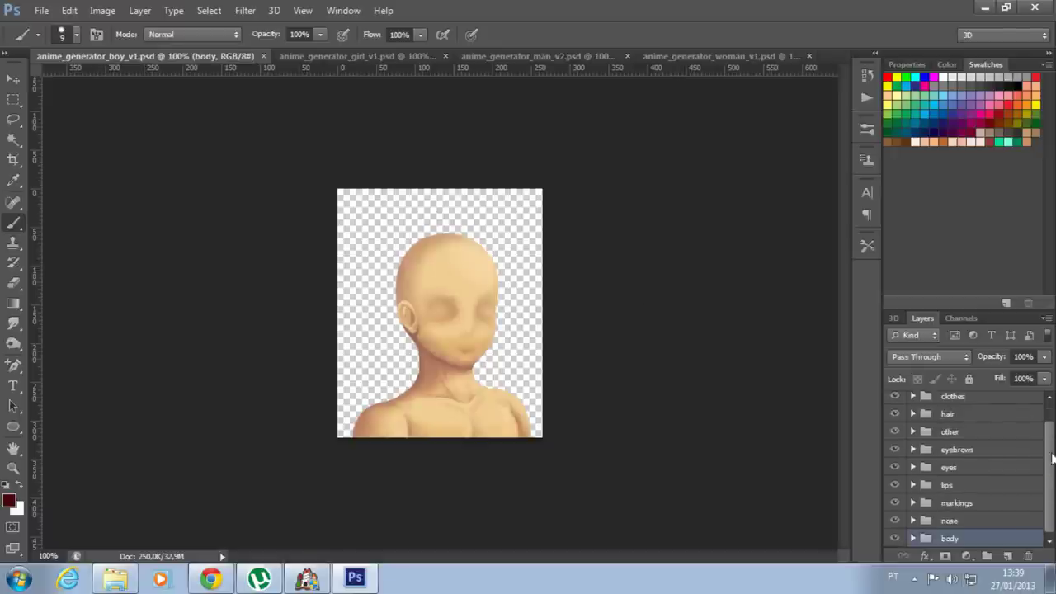
scroll(1053, 458, up, 1)
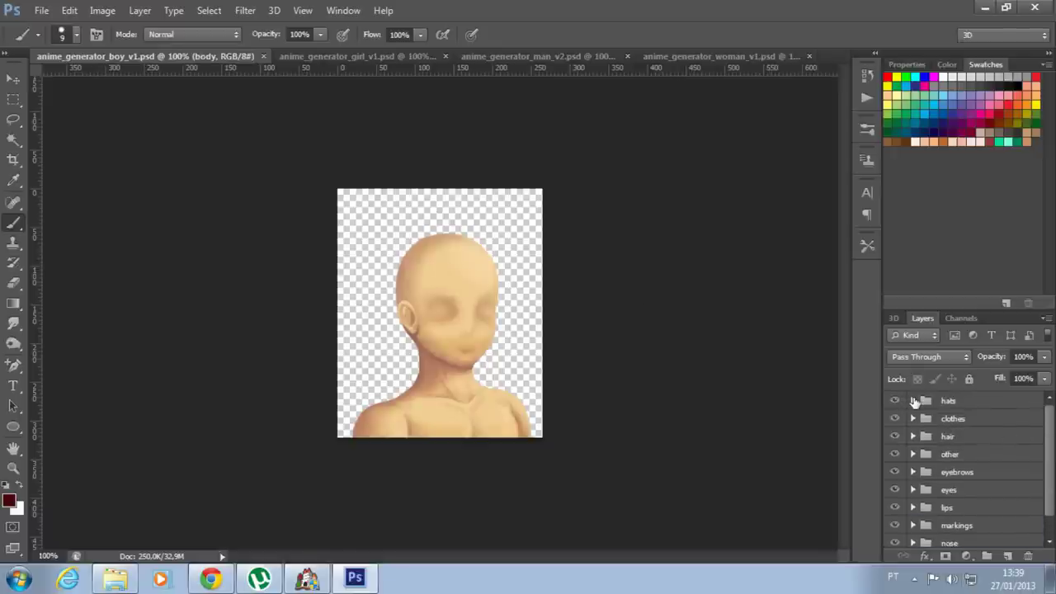
click(913, 401)
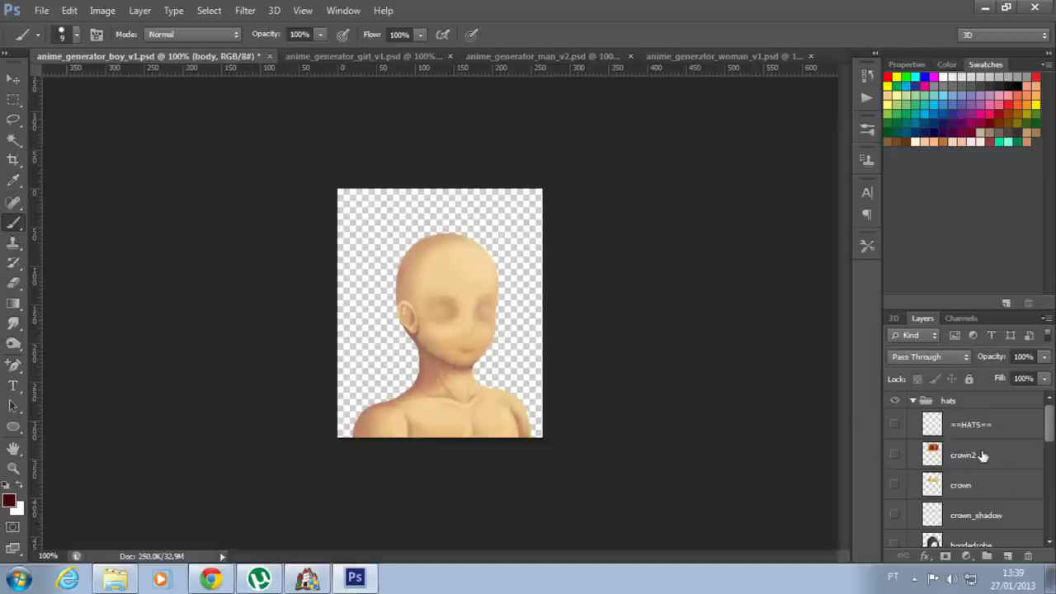
click(894, 455)
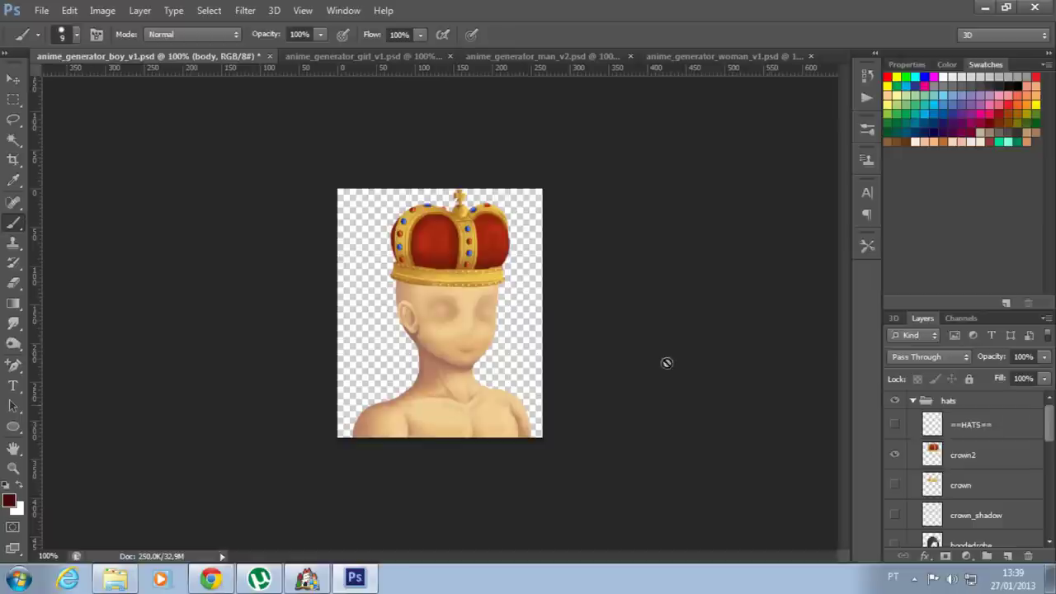
click(894, 455)
click(894, 484)
click(894, 485)
click(894, 485)
click(894, 485)
Preview the hoodedrobe layer with and without hoodedrobe_shadow, and hide both again
click(896, 544)
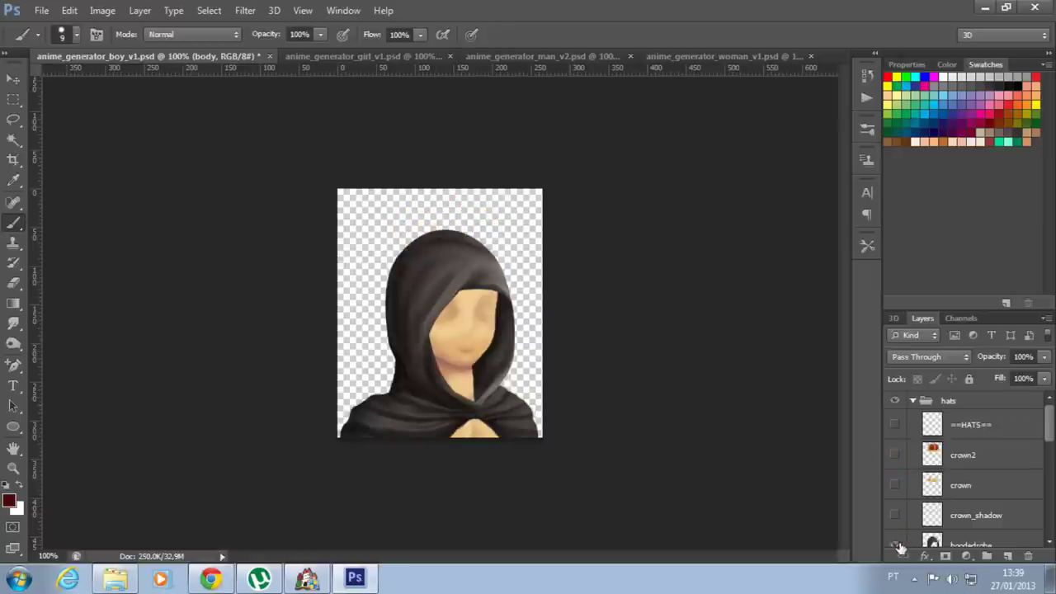
scroll(1053, 437, down, 3)
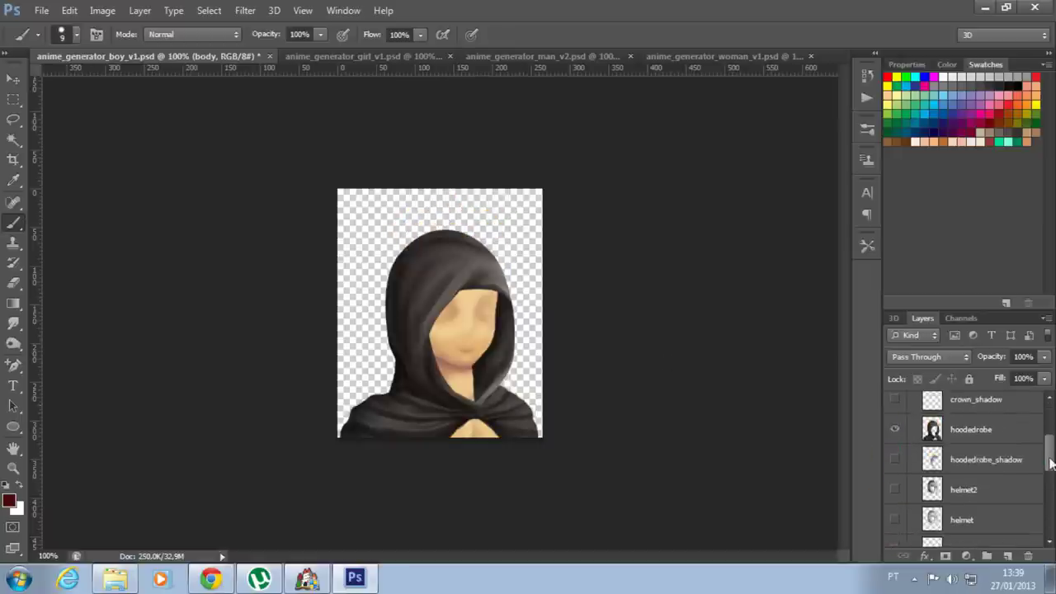
click(894, 429)
click(894, 460)
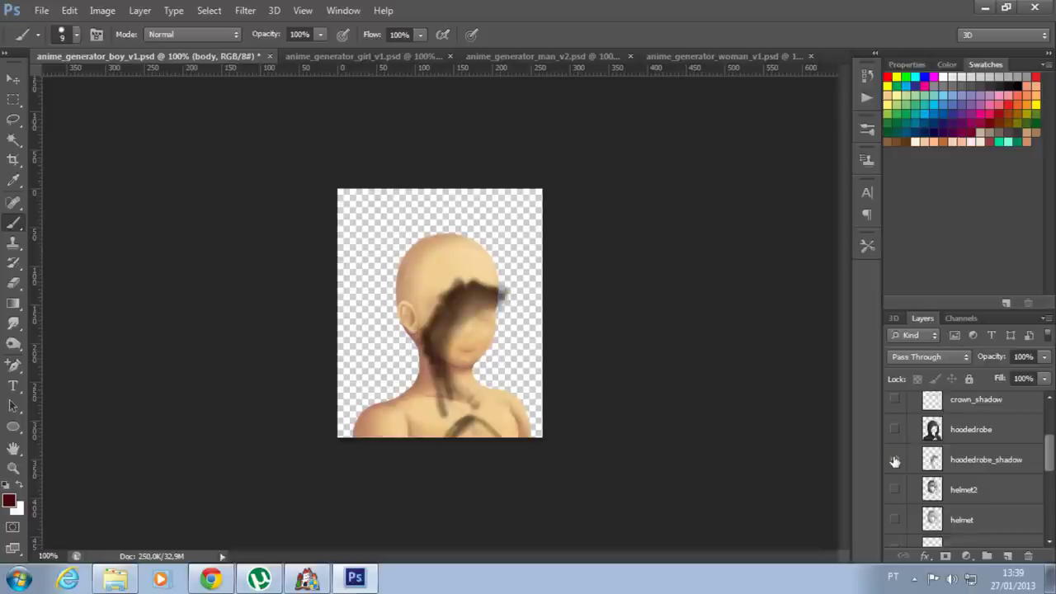
click(894, 428)
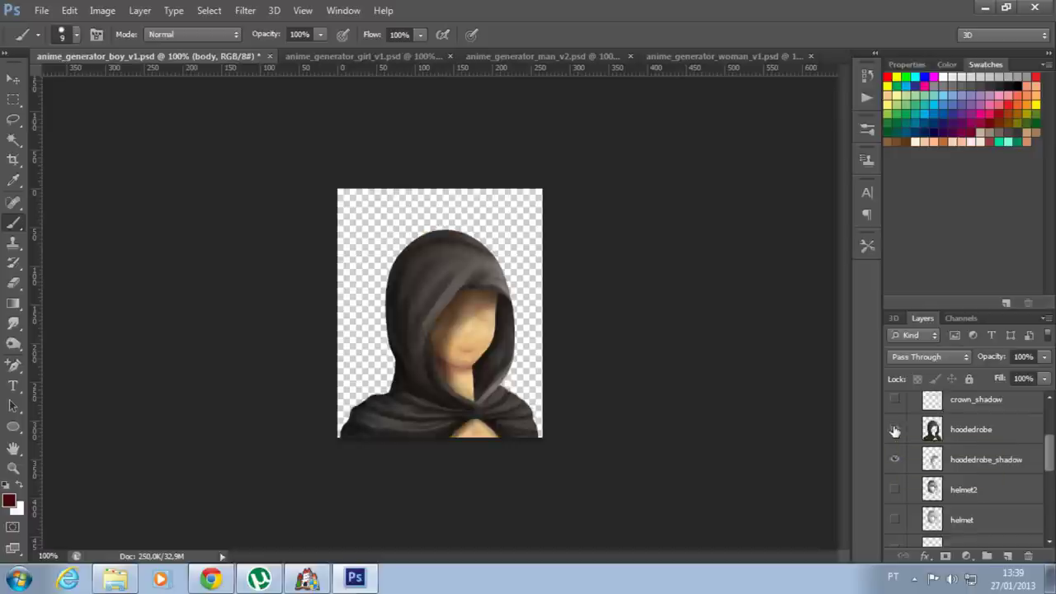
click(895, 461)
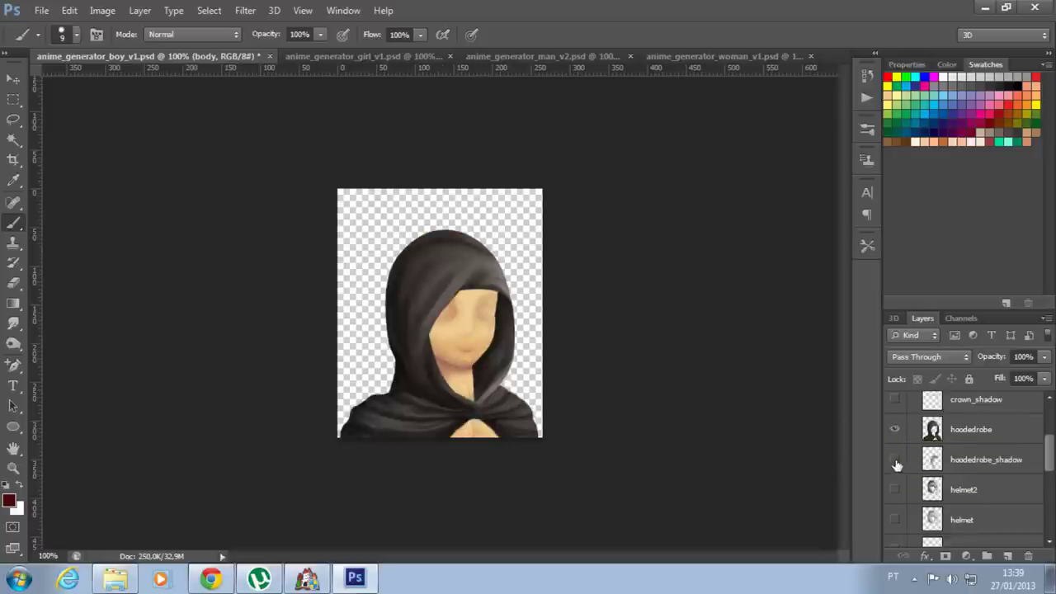
click(895, 460)
click(895, 459)
click(894, 428)
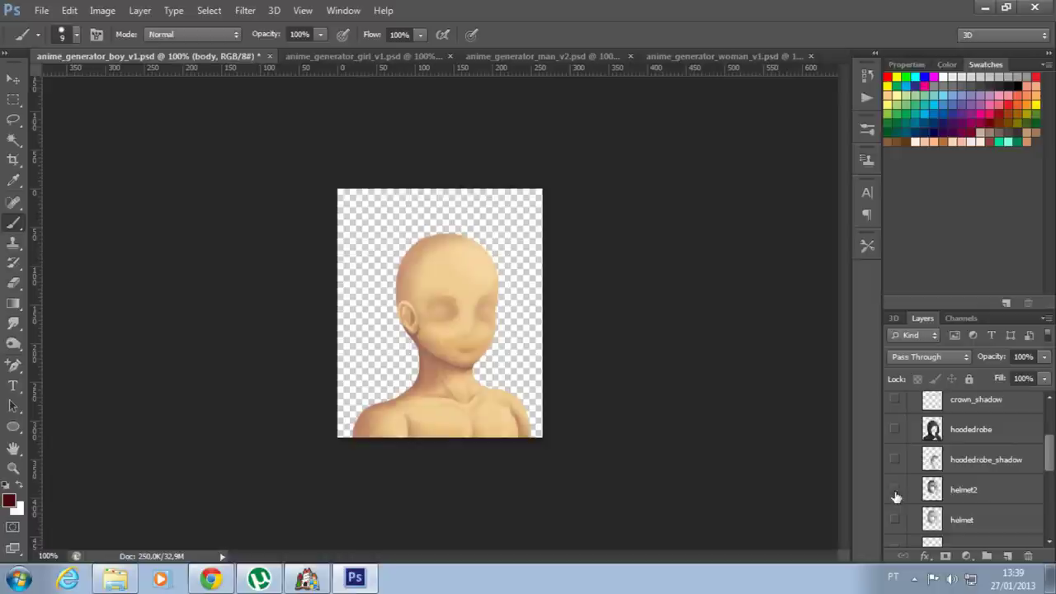
Preview the helmet2, helmet and helmet_shadow layers one at a time, hiding each again
click(895, 490)
click(895, 490)
click(895, 520)
click(894, 519)
drag(1049, 443, 1049, 464)
click(895, 458)
click(895, 459)
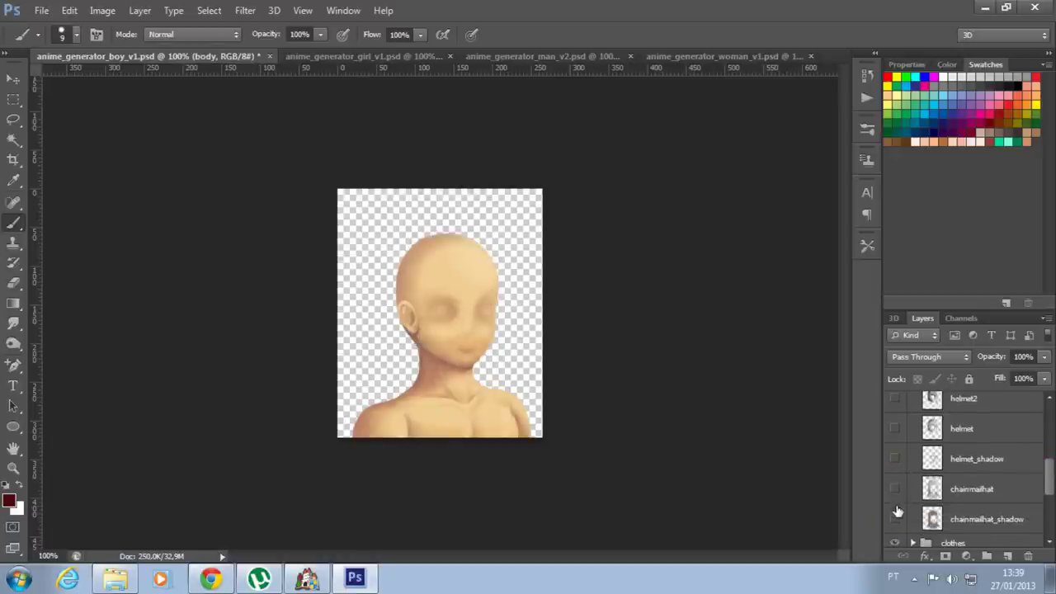
Preview chainmailhat_shadow and chainmailhat one at a time, hide them again and collapse the hats group
click(895, 518)
click(895, 518)
click(894, 489)
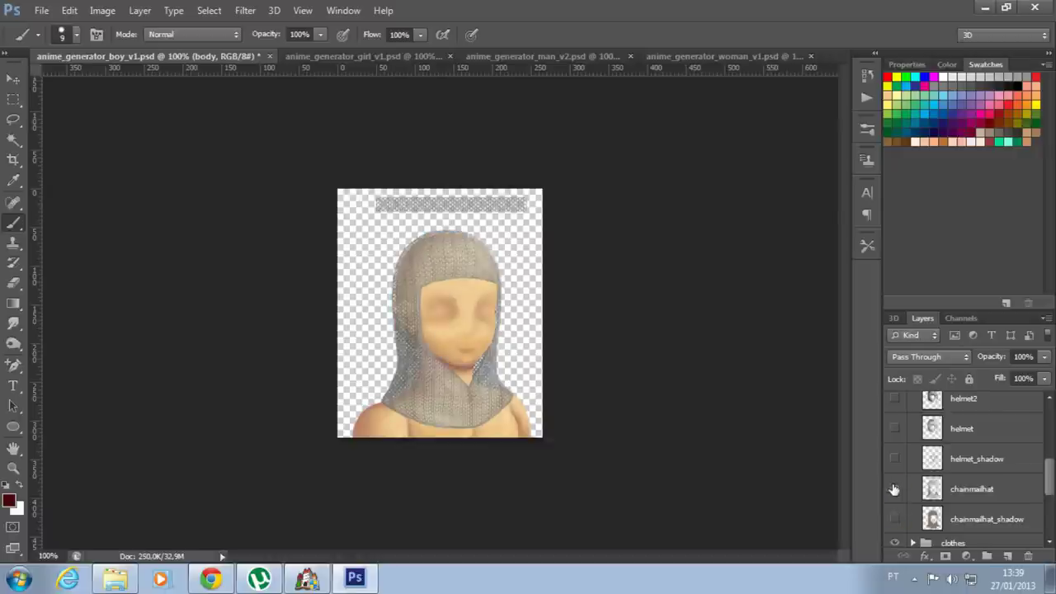
click(894, 489)
drag(1048, 477, 1045, 406)
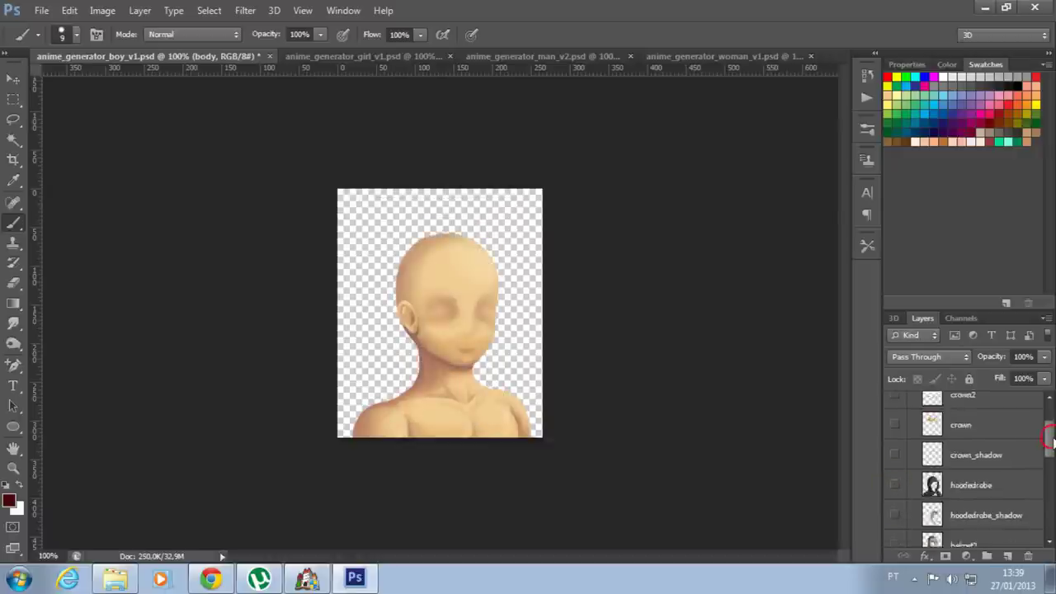
click(912, 401)
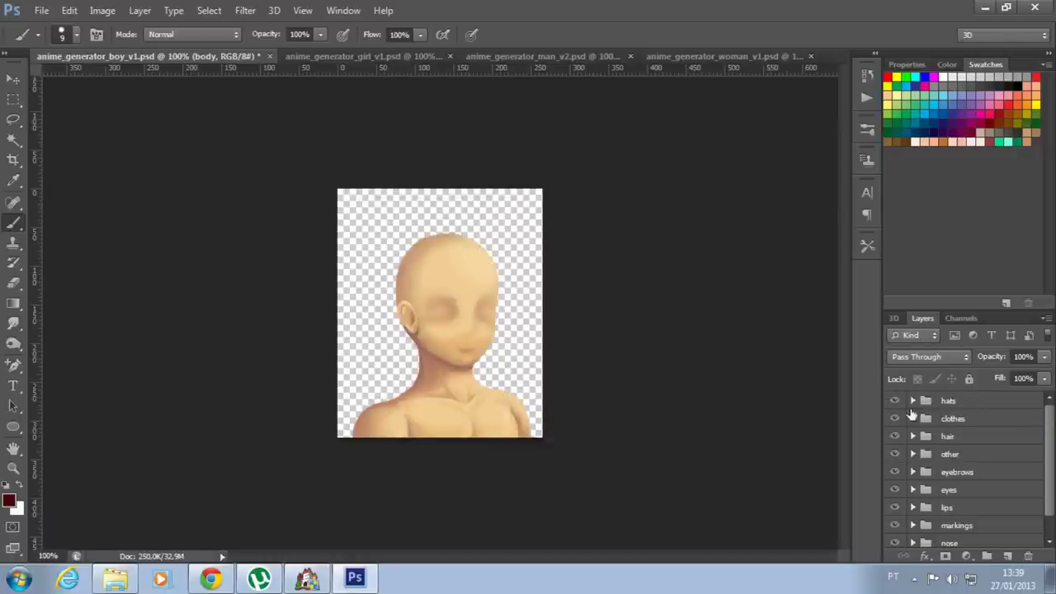
Expand the hair group and preview the hair6 and hair5 layers one at a time, hiding each again
click(913, 436)
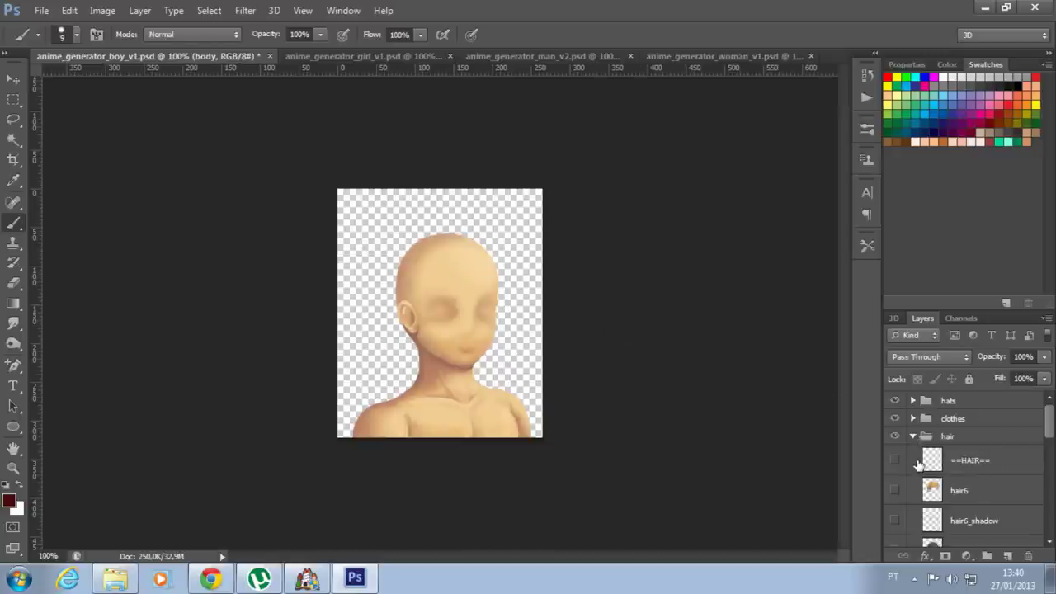
click(893, 491)
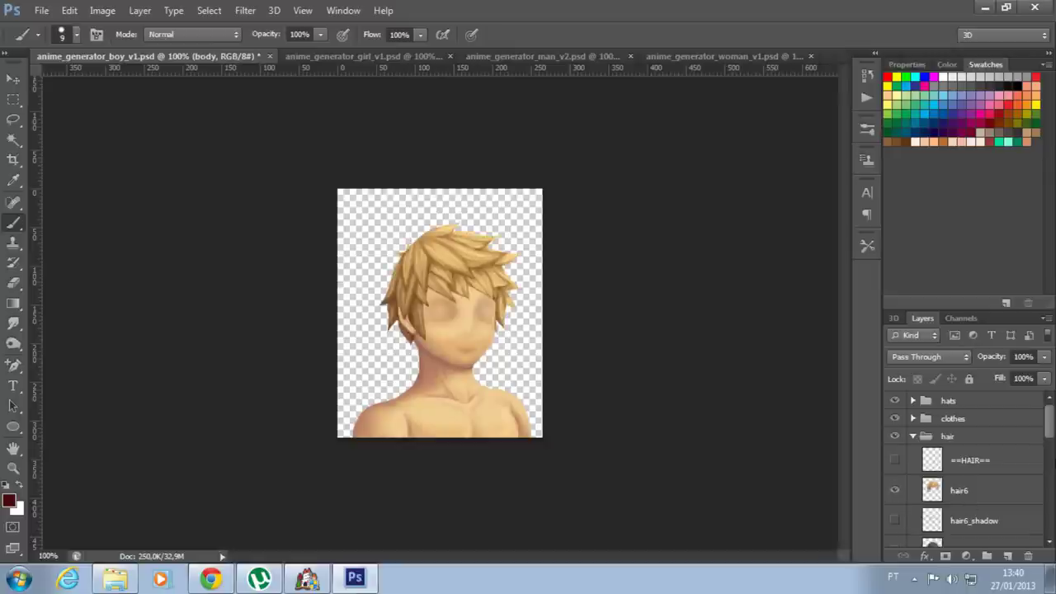
scroll(1049, 435, down, 2)
click(894, 456)
click(896, 515)
click(896, 514)
Show the hair4 layer, and replace it with hair3 as the boy's visible hairstyle
scroll(1047, 435, down, 3)
click(896, 491)
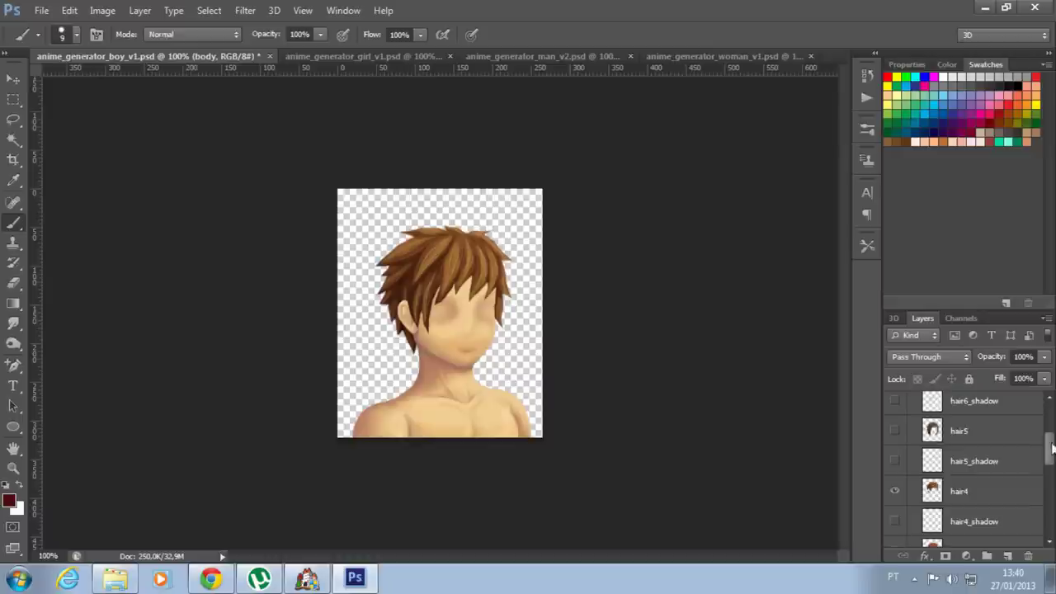
scroll(1051, 445, down, 2)
click(895, 492)
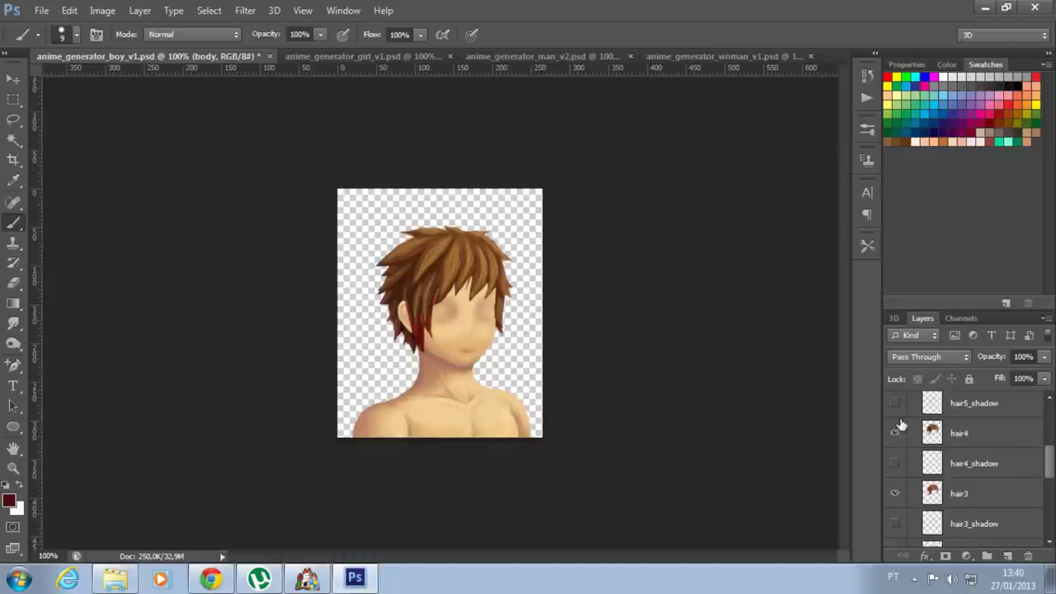
click(896, 432)
Preview the hair2 layer in place of hair3, and restore hair3 as the visible hairstyle
scroll(1050, 466, down, 2)
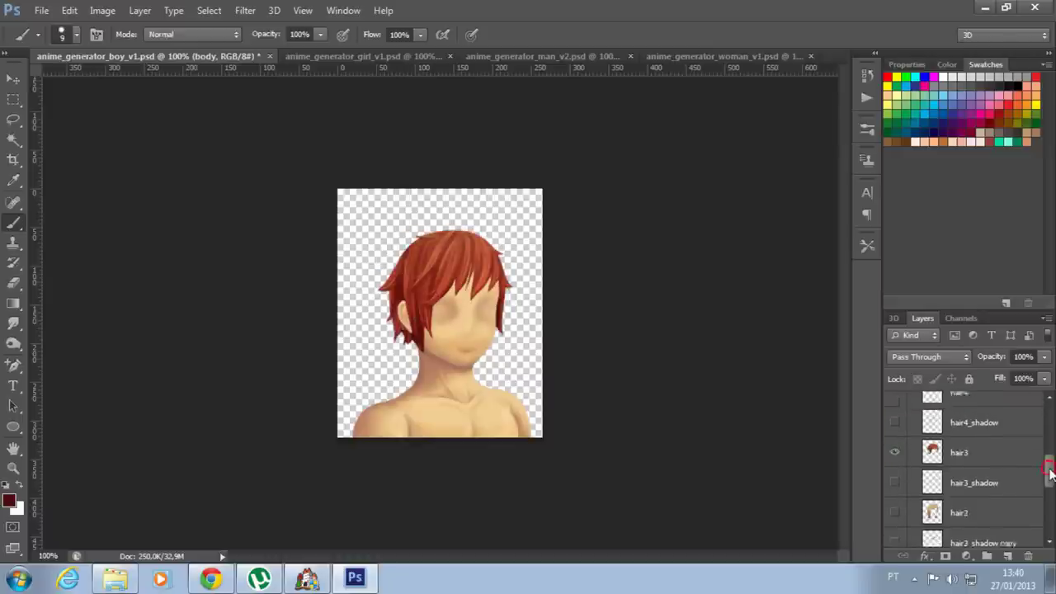
click(895, 438)
click(895, 499)
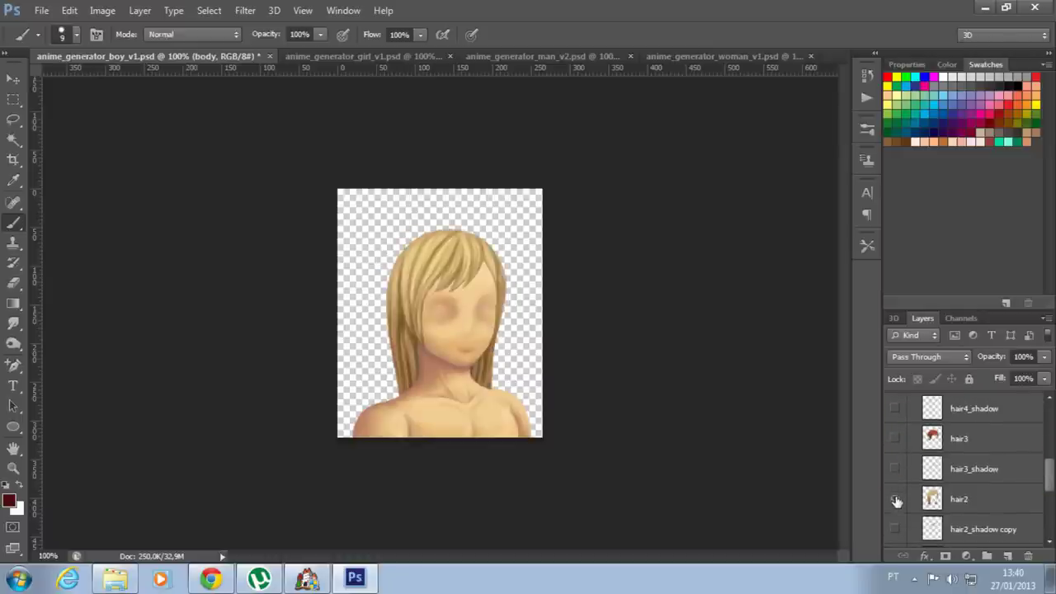
click(895, 499)
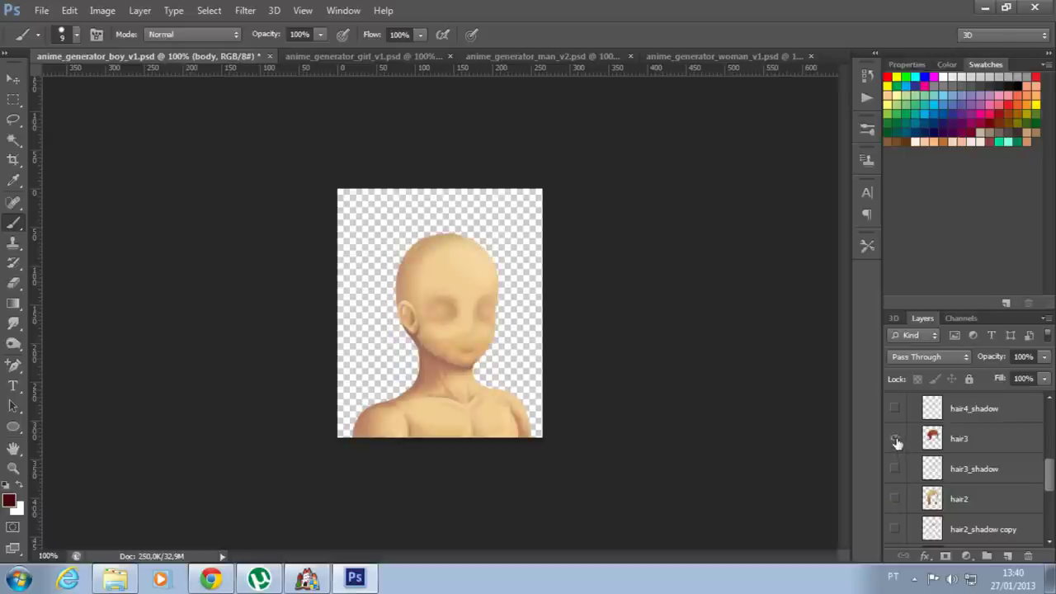
click(895, 438)
Try a Hue/Saturation adjustment on the hair3 layer with hue -4, saturation -100 and lightness -38, and discard it
scroll(1051, 467, up, 1)
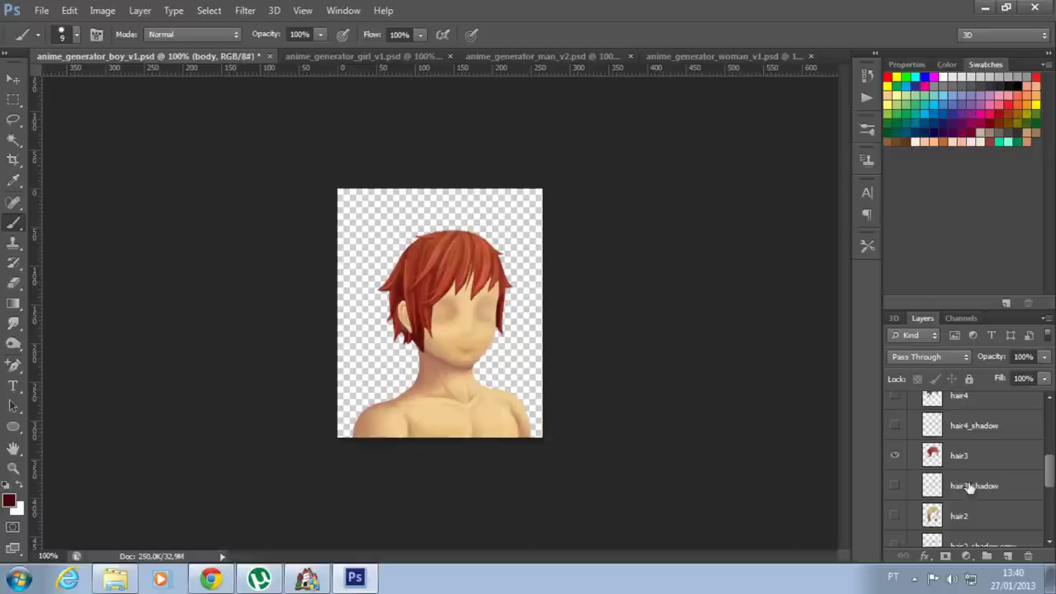
click(990, 455)
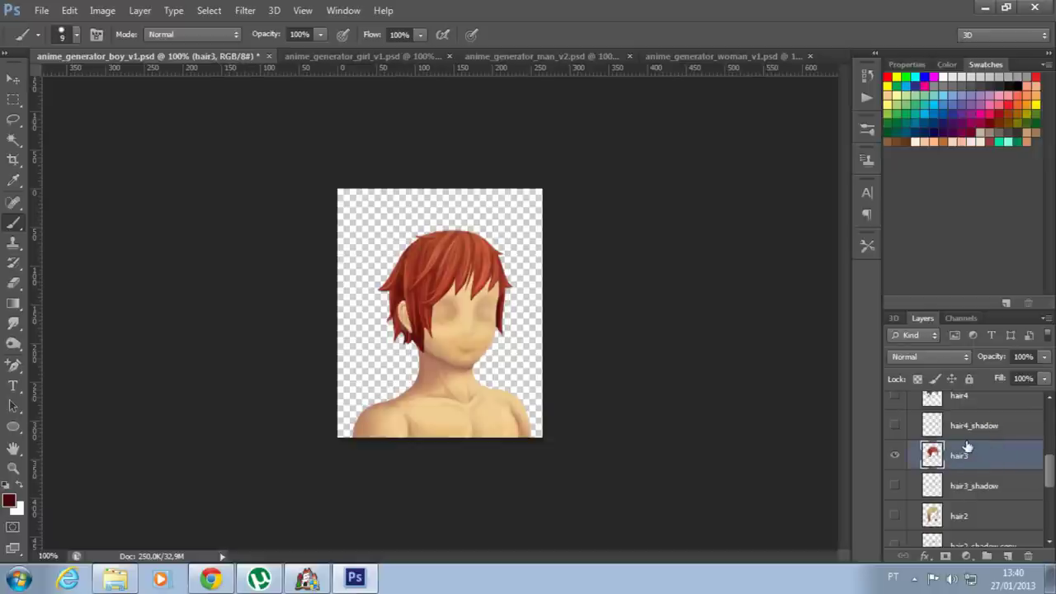
click(108, 9)
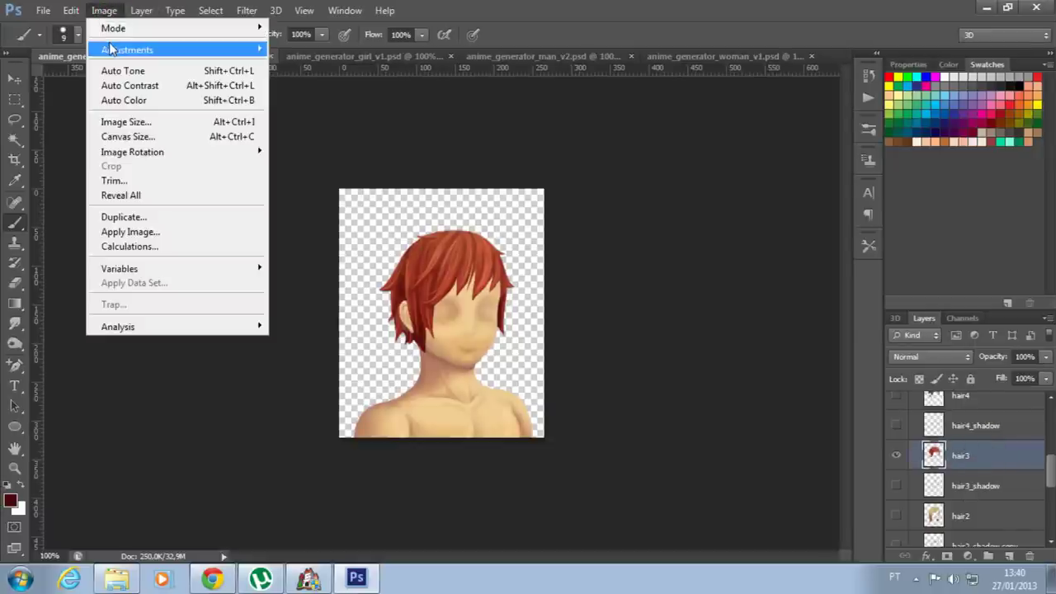
click(106, 47)
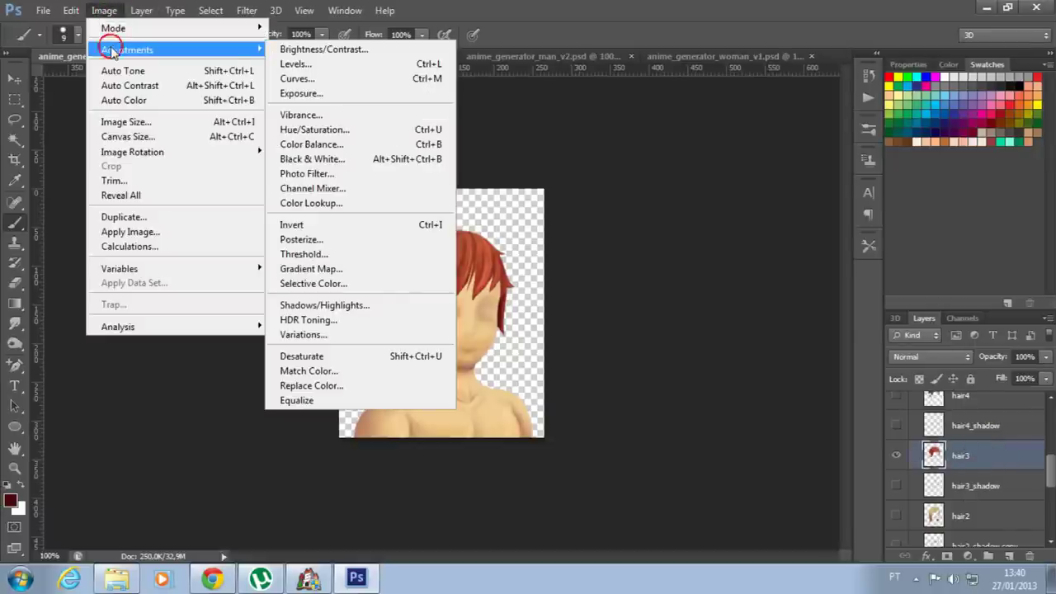
click(346, 132)
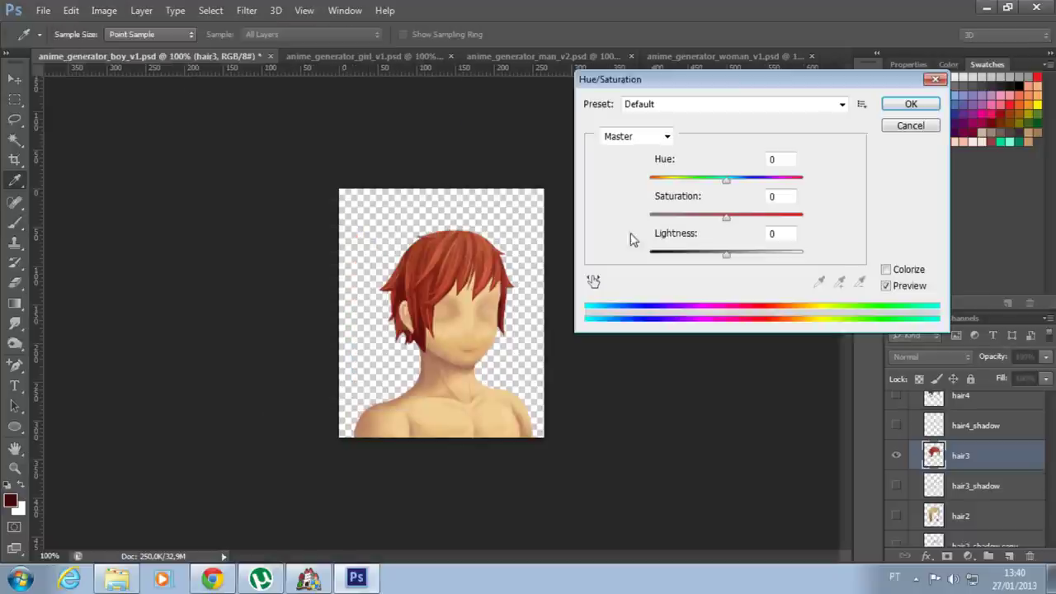
drag(726, 179, 650, 217)
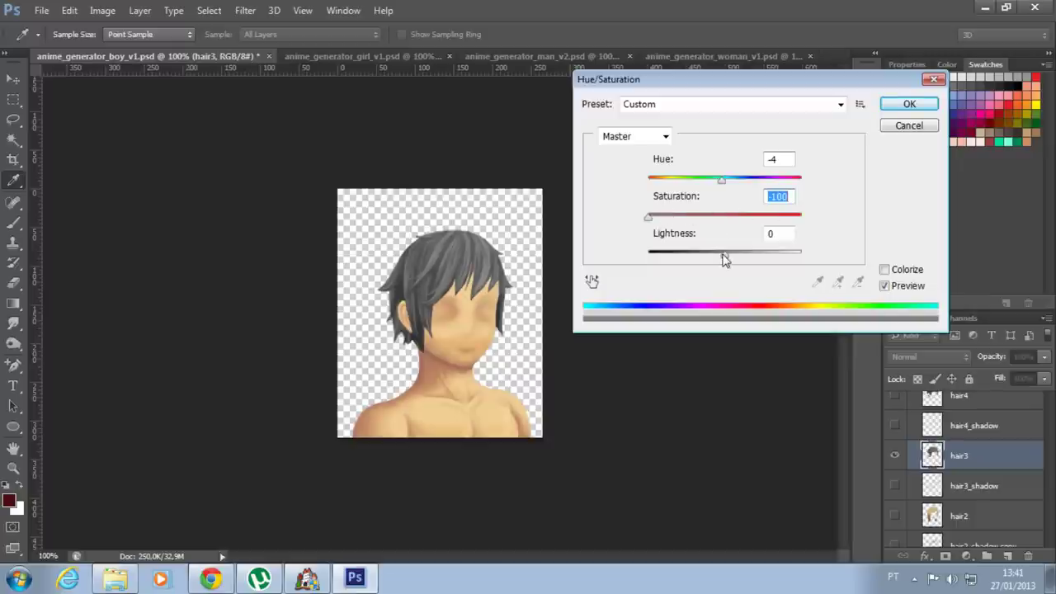
drag(723, 255, 695, 254)
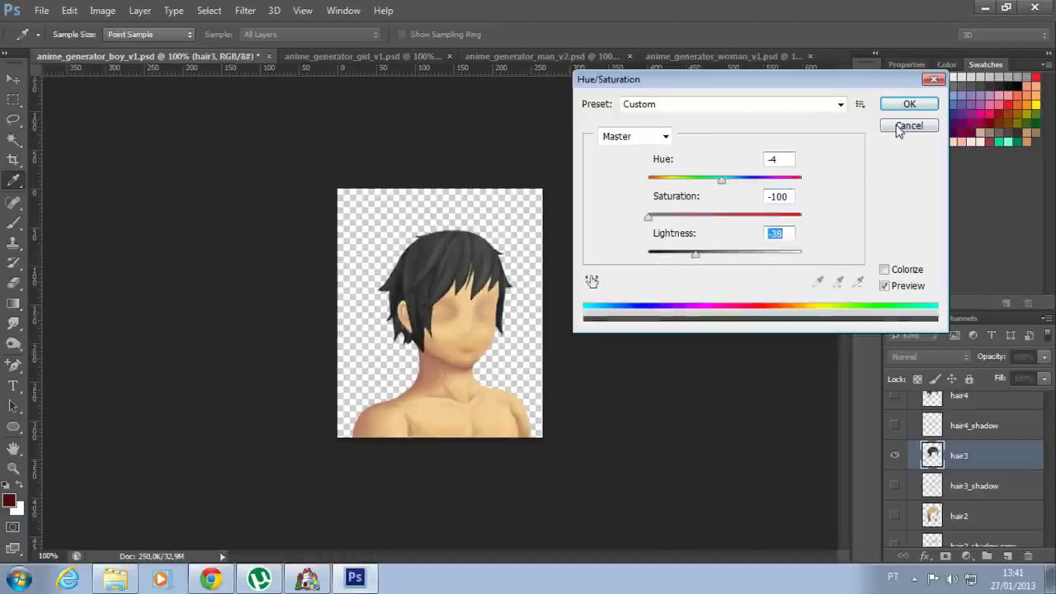
click(905, 126)
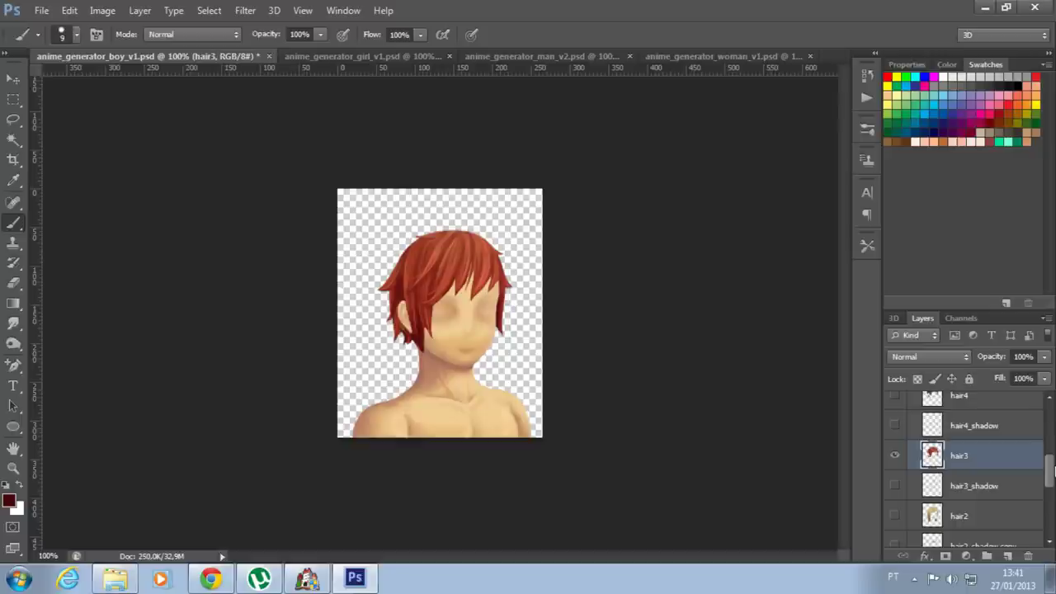
Collapse the hair group and expand the clothes group
drag(1048, 467, 1048, 409)
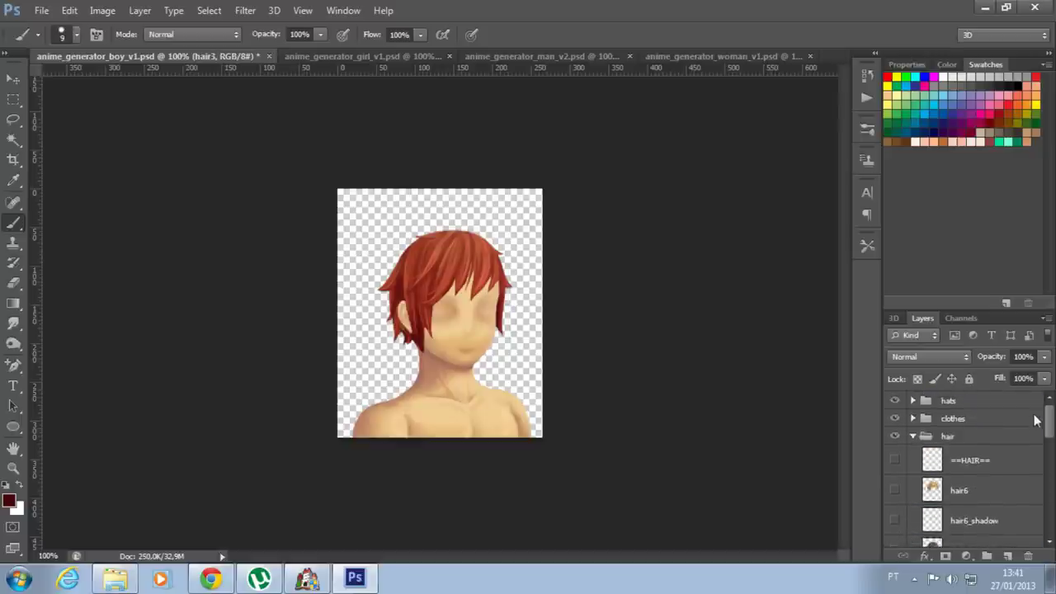
click(913, 437)
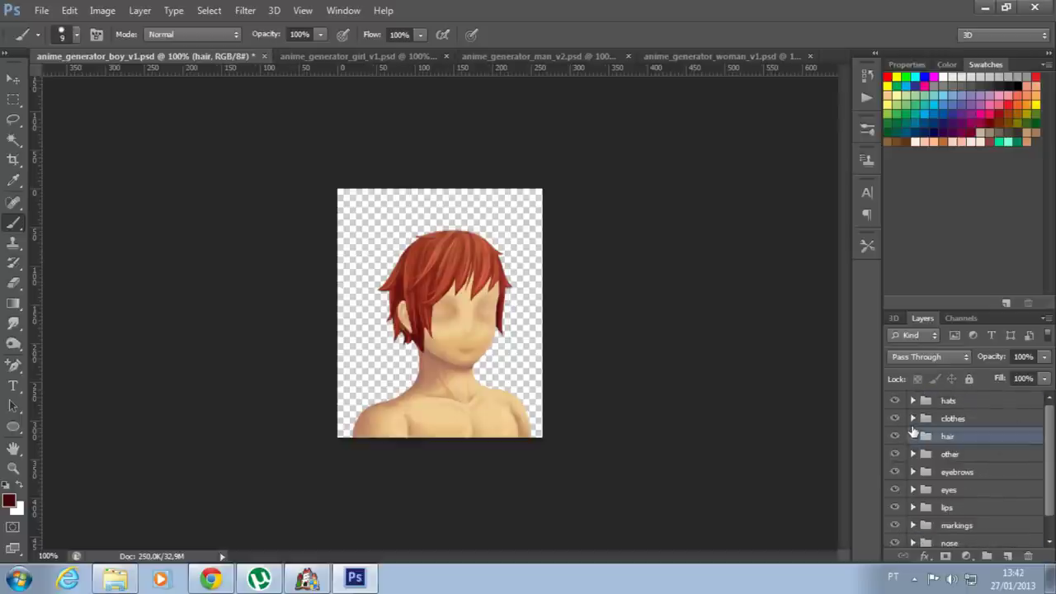
click(913, 419)
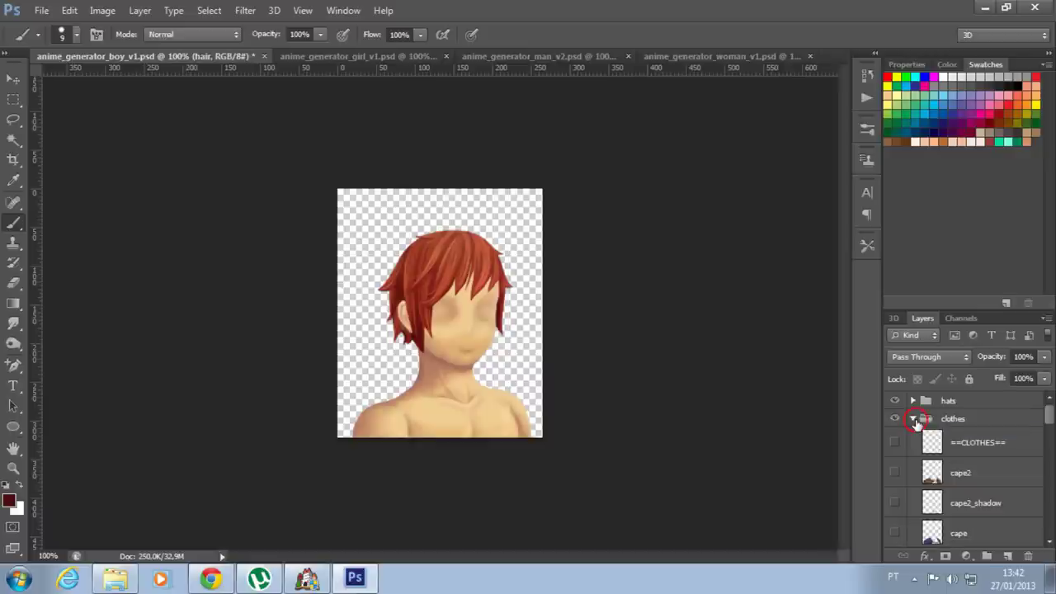
Preview the cape2 and cape clothes layers one at a time, hiding each again
click(893, 472)
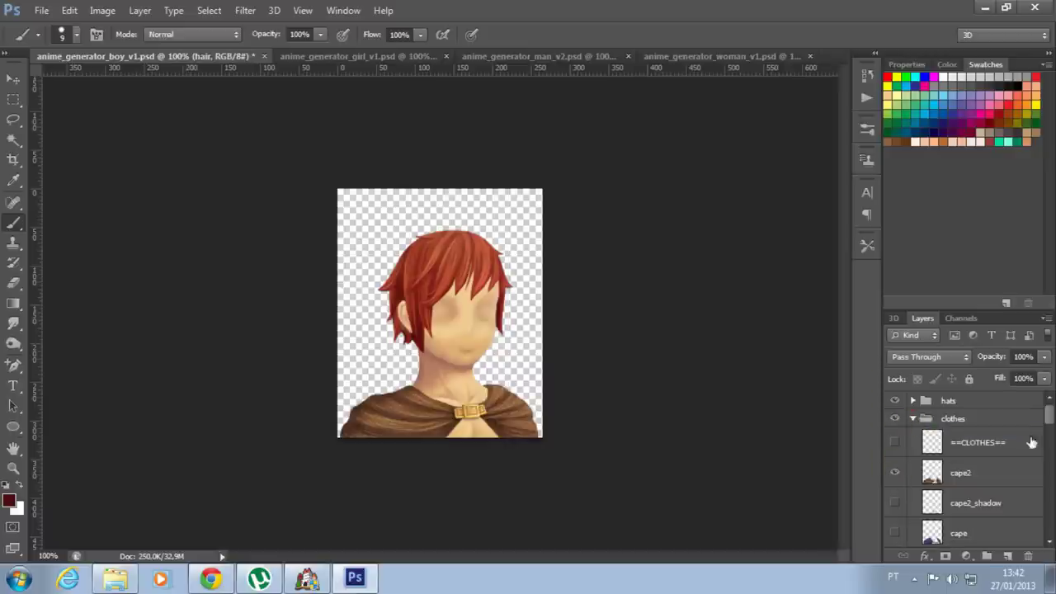
scroll(1049, 419, down, 1)
click(894, 440)
click(894, 500)
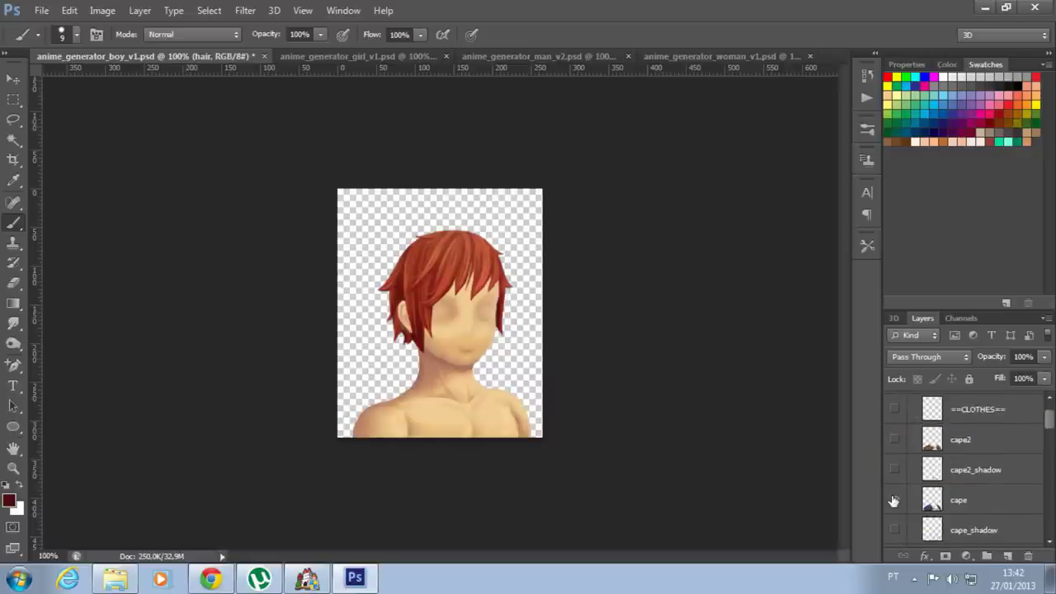
scroll(1049, 419, down, 3)
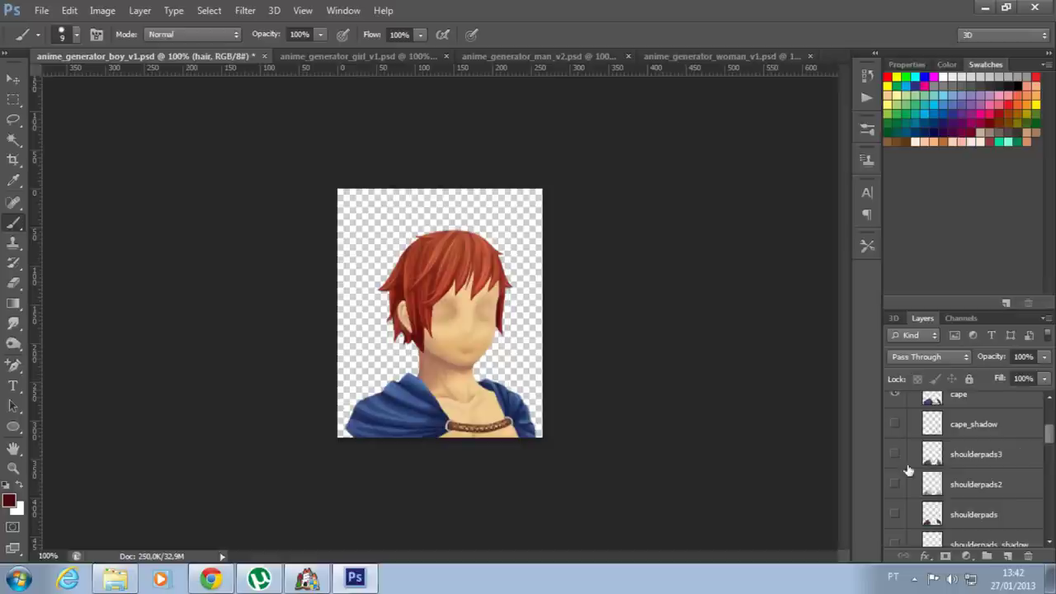
click(894, 396)
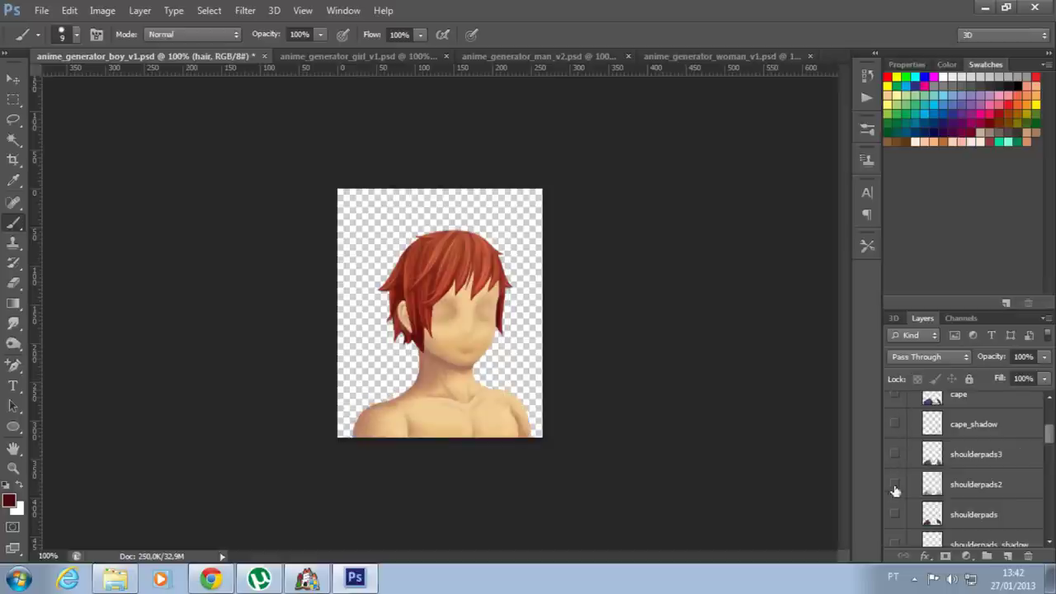
Show the shoulderpads layer, and preview the neckpad, magicollar2 and magiccollar layers in turn
click(894, 514)
scroll(1049, 446, down, 5)
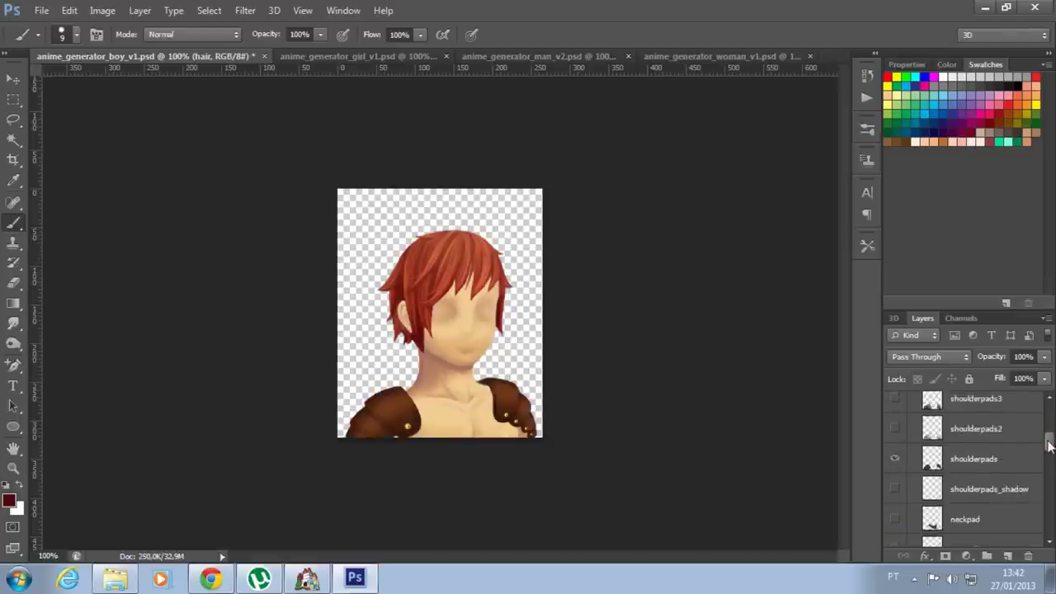
click(894, 441)
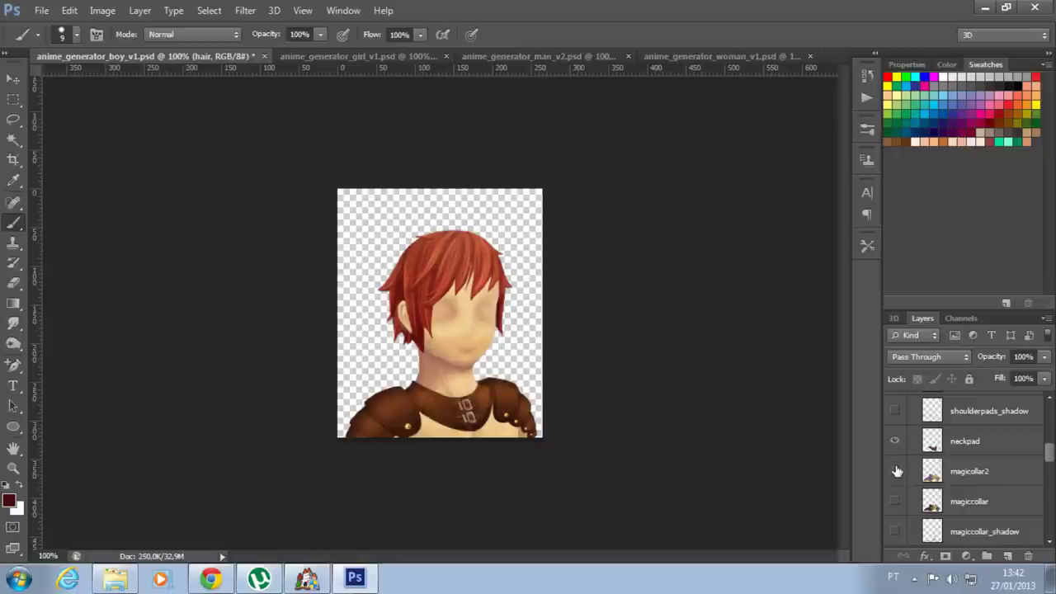
click(895, 471)
click(894, 471)
click(894, 440)
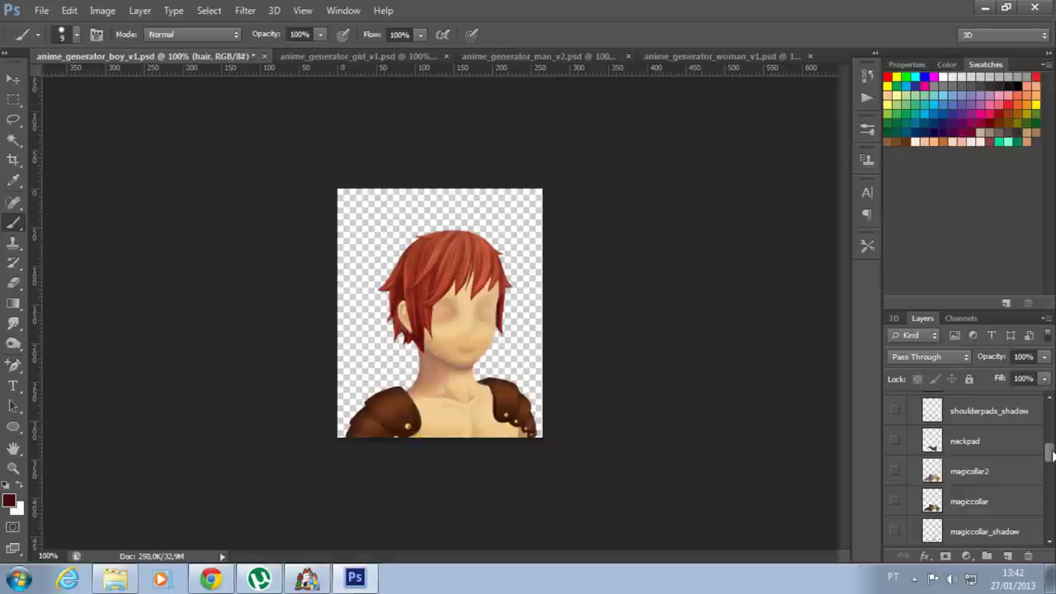
drag(1048, 453, 1049, 466)
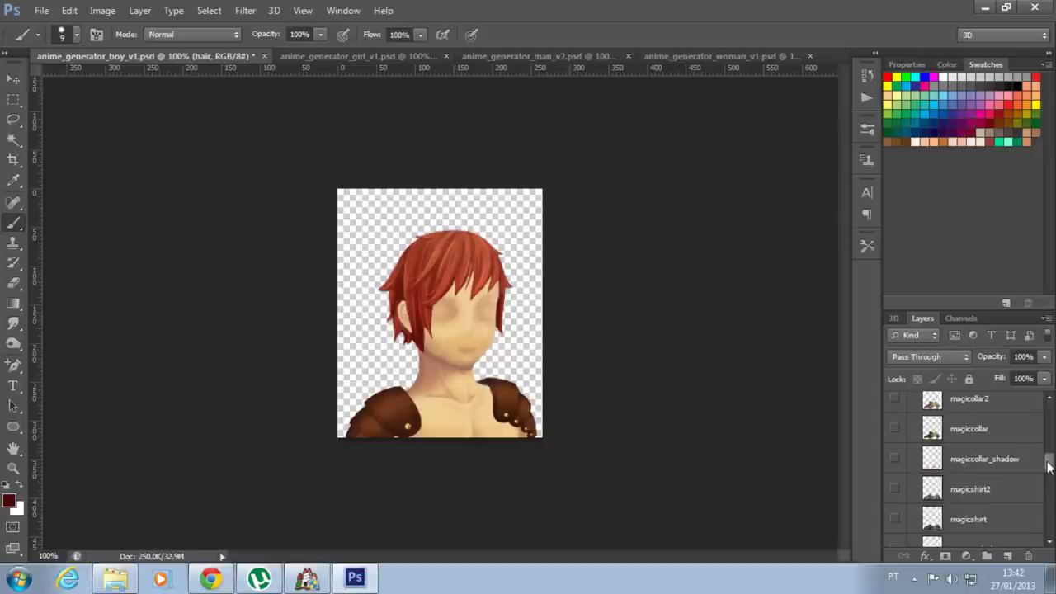
click(893, 429)
click(893, 428)
scroll(965, 470, up, 4)
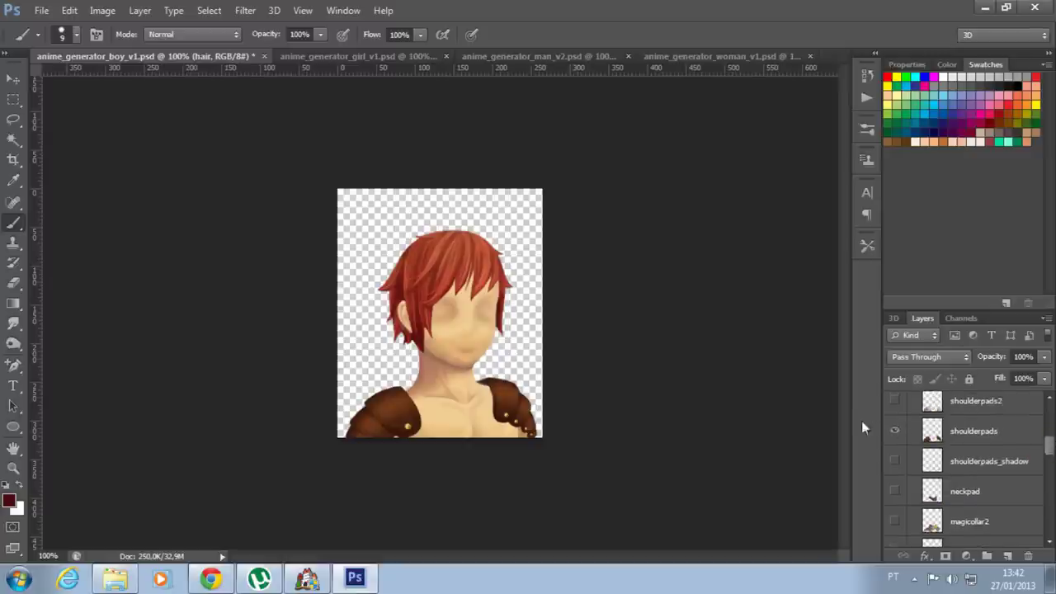
Hide the shoulderpads layer and collapse the clothes group
click(894, 430)
drag(1046, 452, 1047, 405)
click(912, 419)
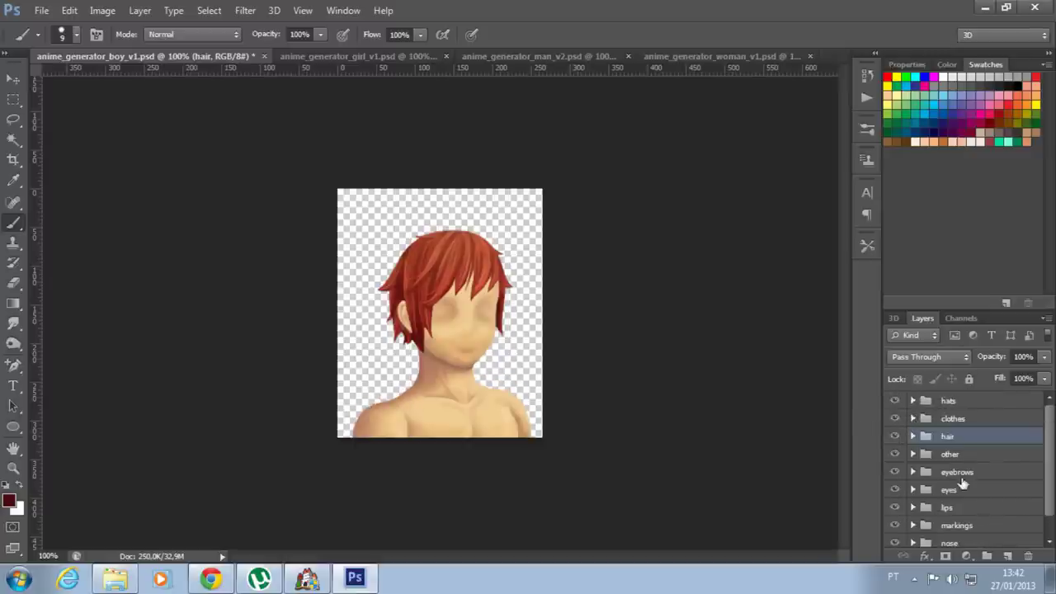
Expand the eyes group and show the eye olive layer, replacing it with eyes cyan
click(913, 490)
drag(1047, 441, 1049, 469)
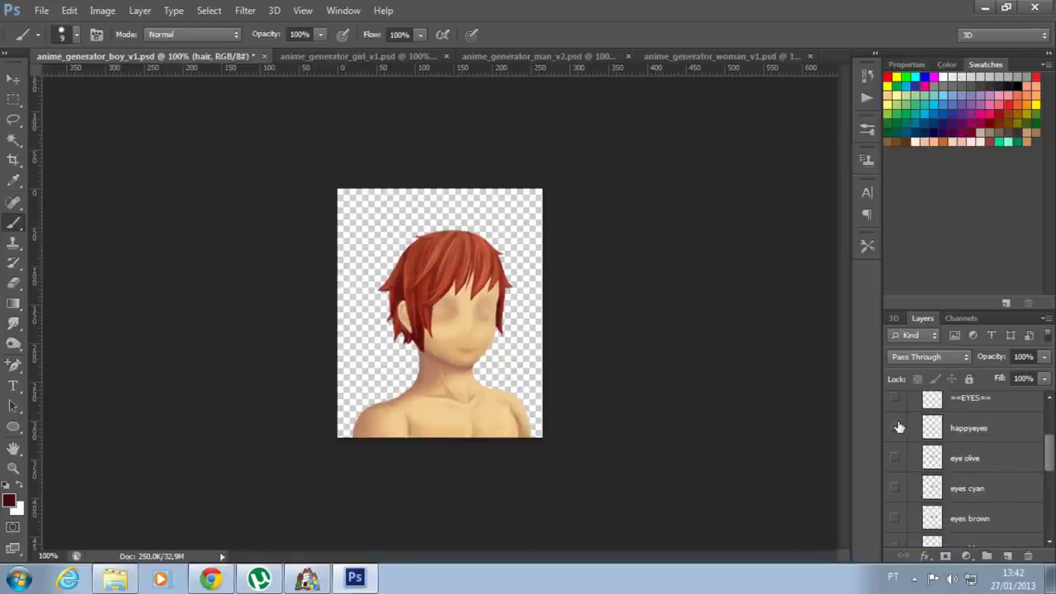
click(894, 458)
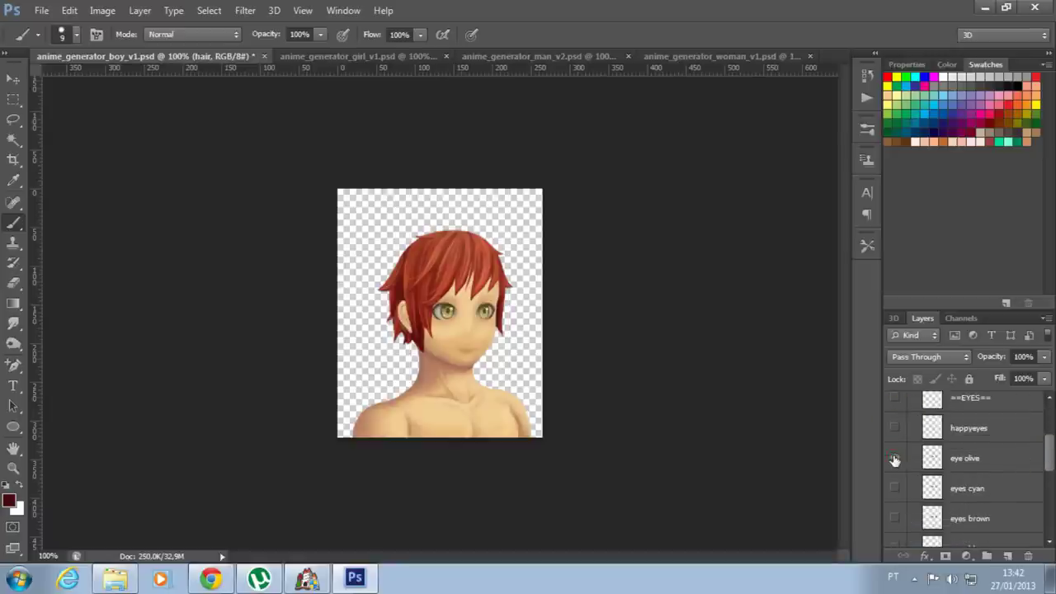
click(895, 490)
click(895, 458)
scroll(973, 462, down, 2)
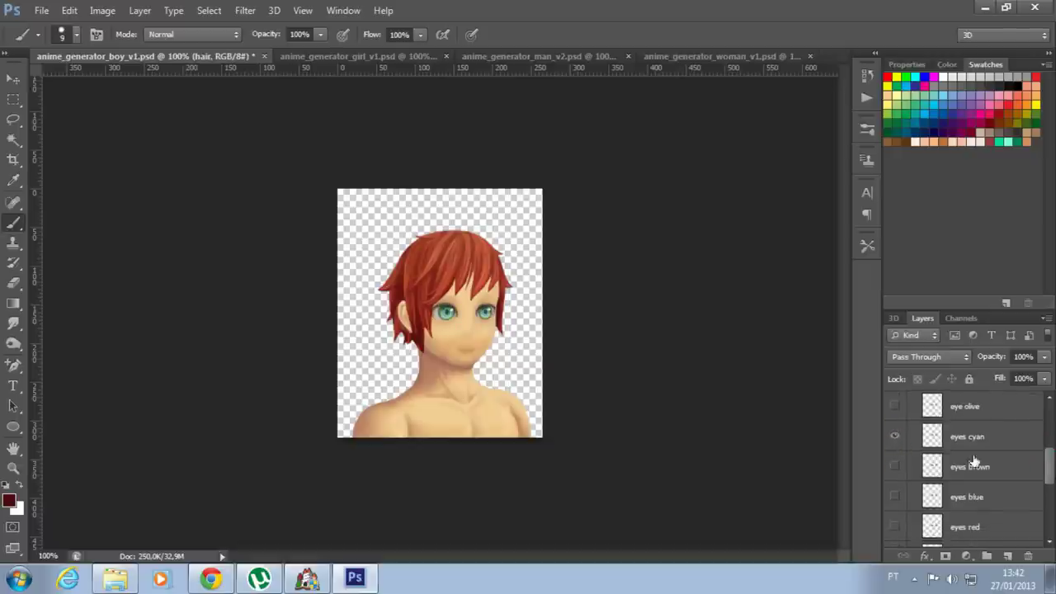
Swap eyes cyan for eyes brown, and replace that with the eyes blue layer, leaving it selected
click(895, 436)
click(894, 466)
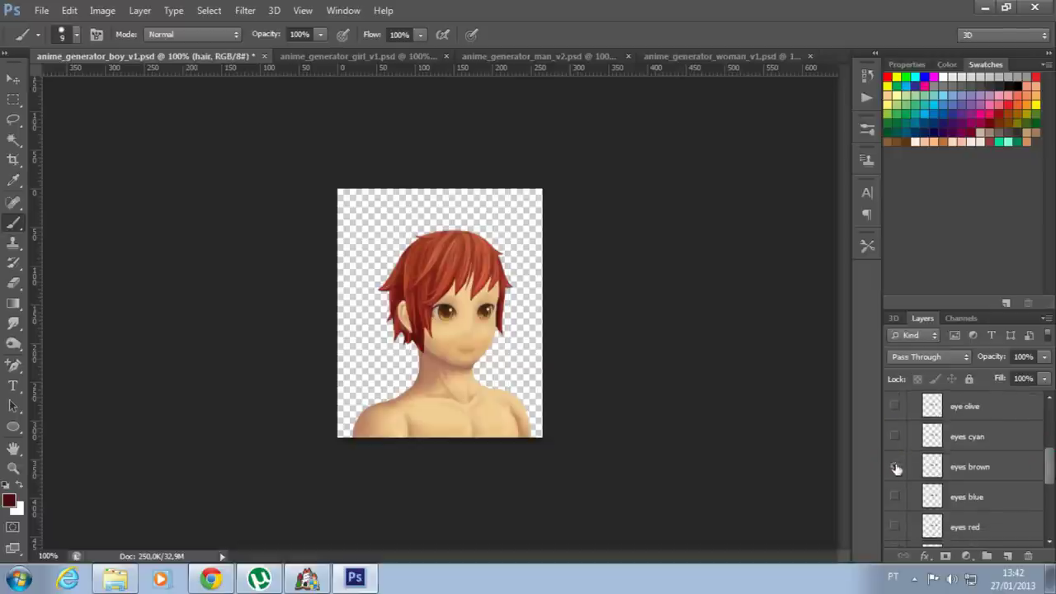
click(896, 467)
click(895, 496)
mouse_move(1050, 474)
mouse_down()
mouse_move(1048, 487)
mouse_move(1052, 473)
mouse_up()
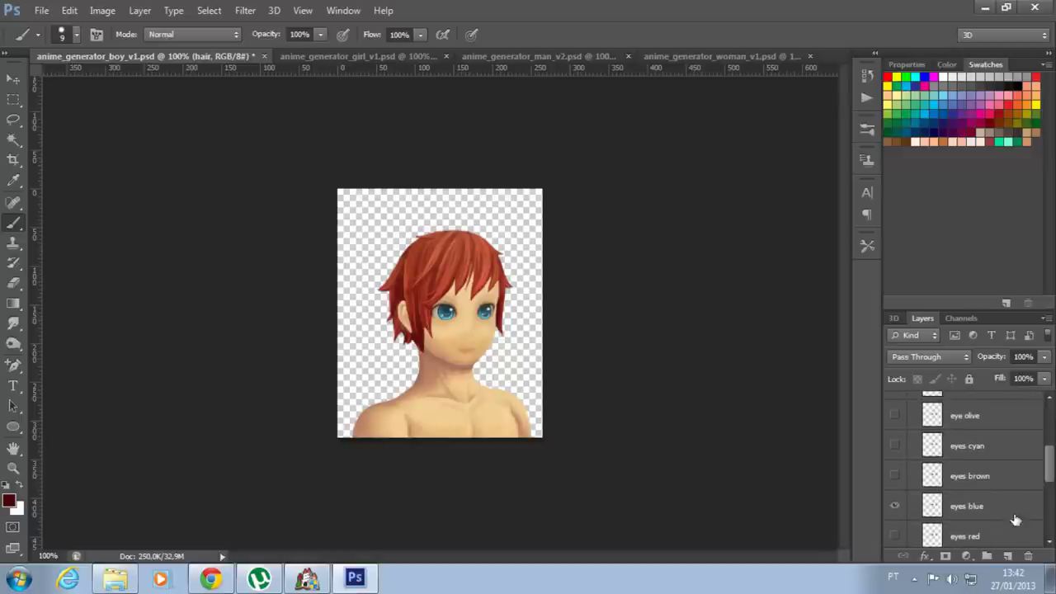
click(983, 511)
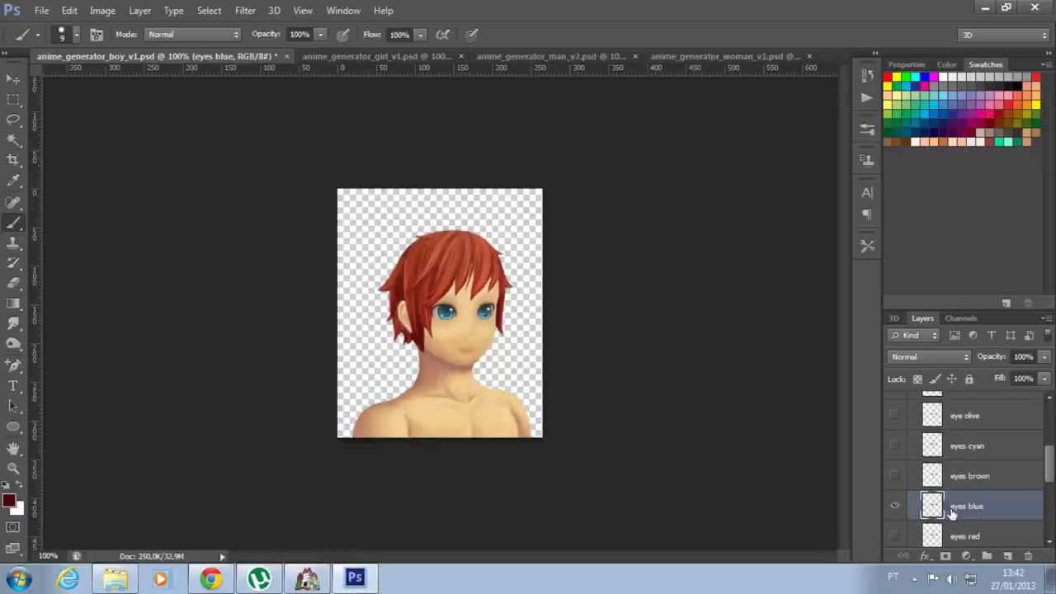
Hide the eyes blue layer and show eyes red as the boy's eyes
scroll(1048, 486, down, 3)
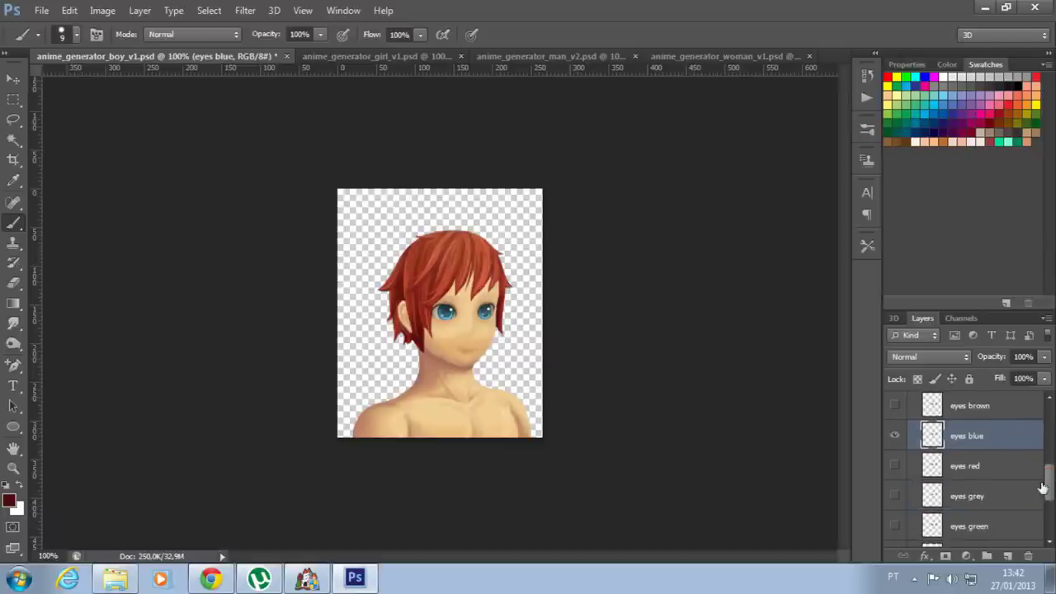
click(895, 435)
click(895, 466)
click(895, 466)
click(894, 435)
click(895, 435)
click(897, 465)
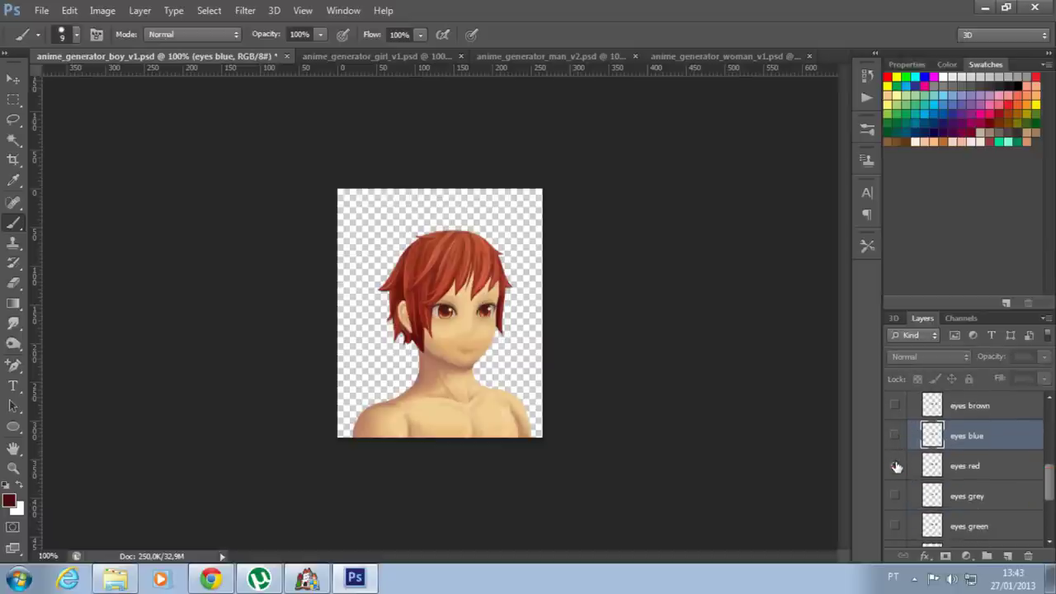
Try a Hue/Saturation adjustment on the eyes red layer with hue -12, saturation -100 and lightness -10, and discard it
click(970, 466)
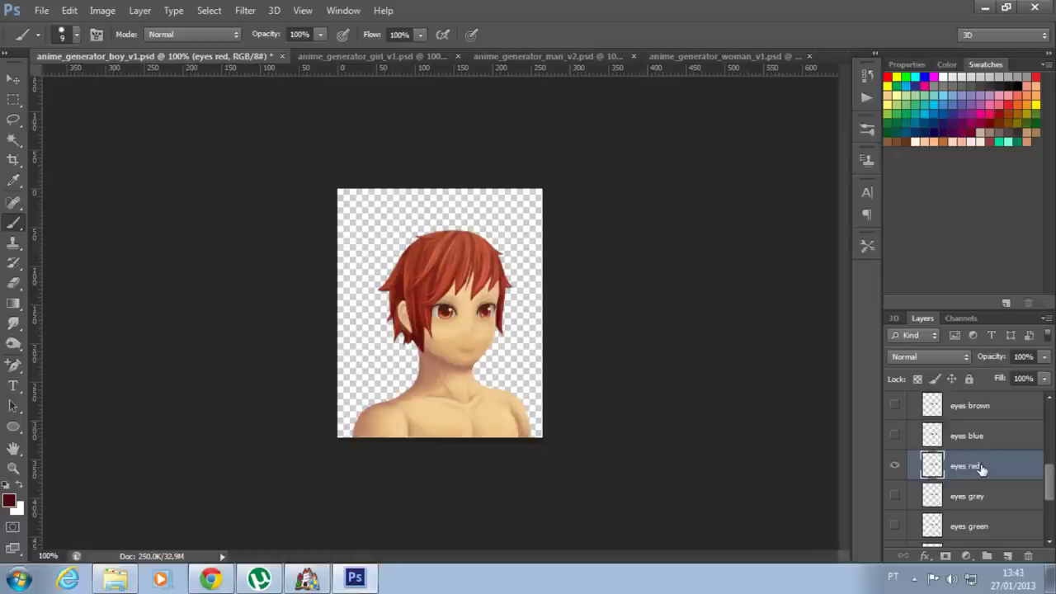
click(104, 10)
mouse_move(119, 48)
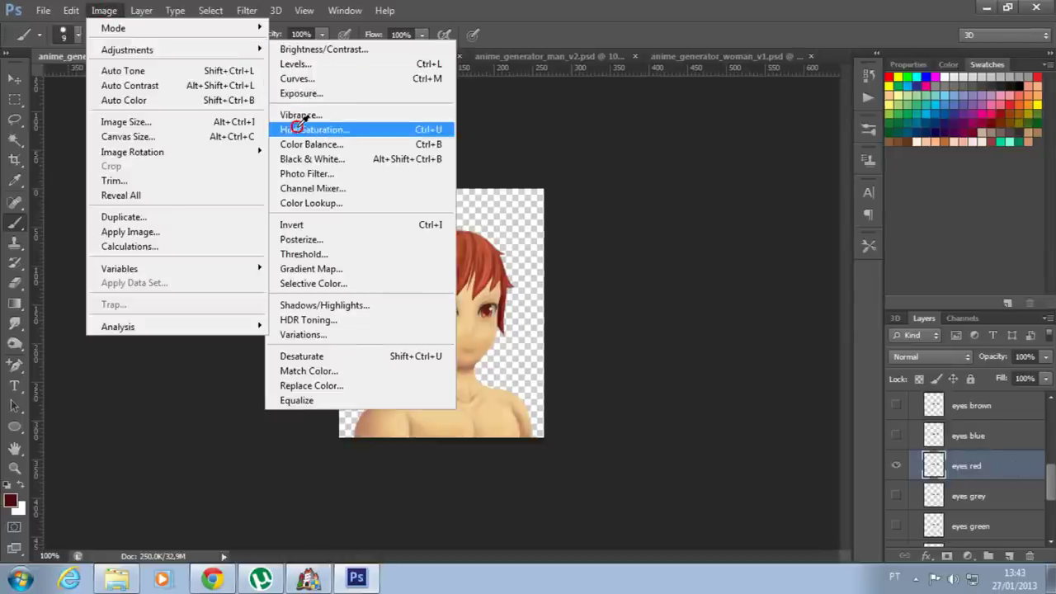
click(318, 130)
drag(724, 179, 580, 220)
drag(666, 254, 715, 255)
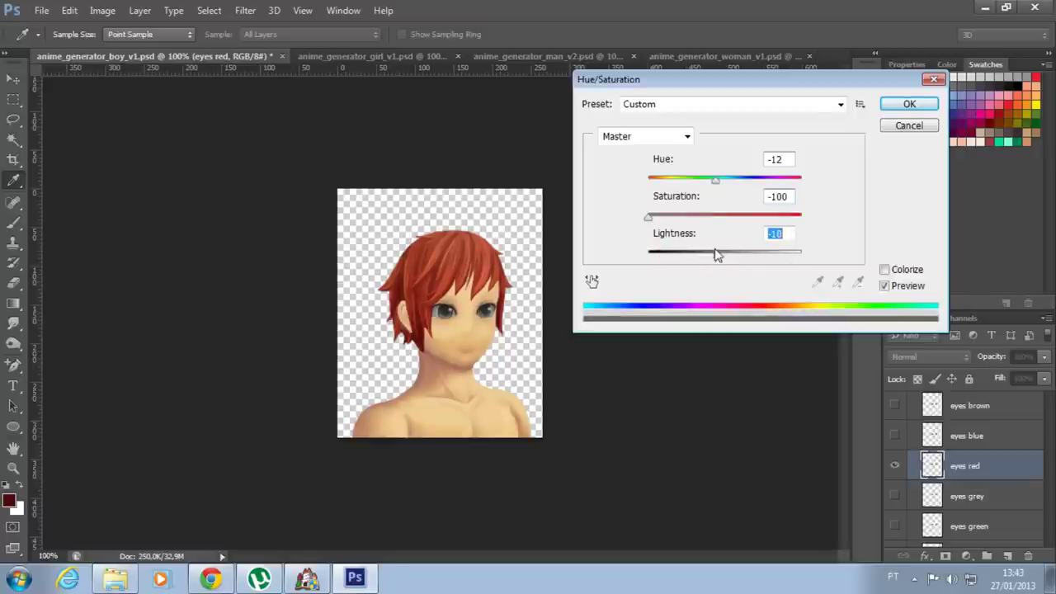
click(907, 124)
Expand the lips group and show the open, toothy smile layer
scroll(1008, 462, down, 3)
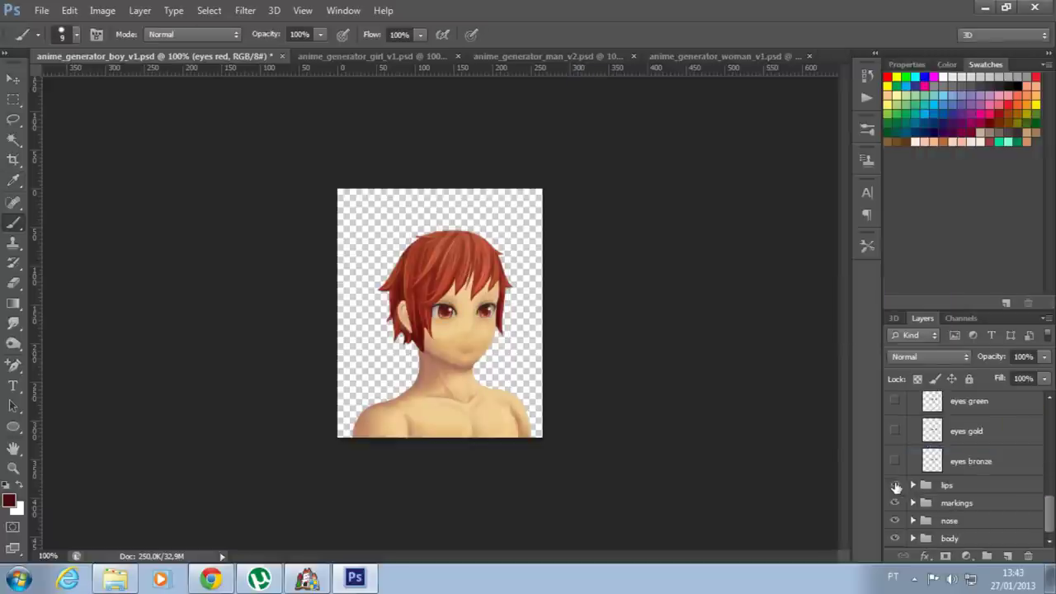
click(906, 487)
click(912, 485)
click(893, 509)
click(894, 537)
drag(1049, 467, 1047, 534)
Expand the markings group, preview the tattoo6 layer, and show the tattoo5 and tattoo4 layers instead
click(912, 503)
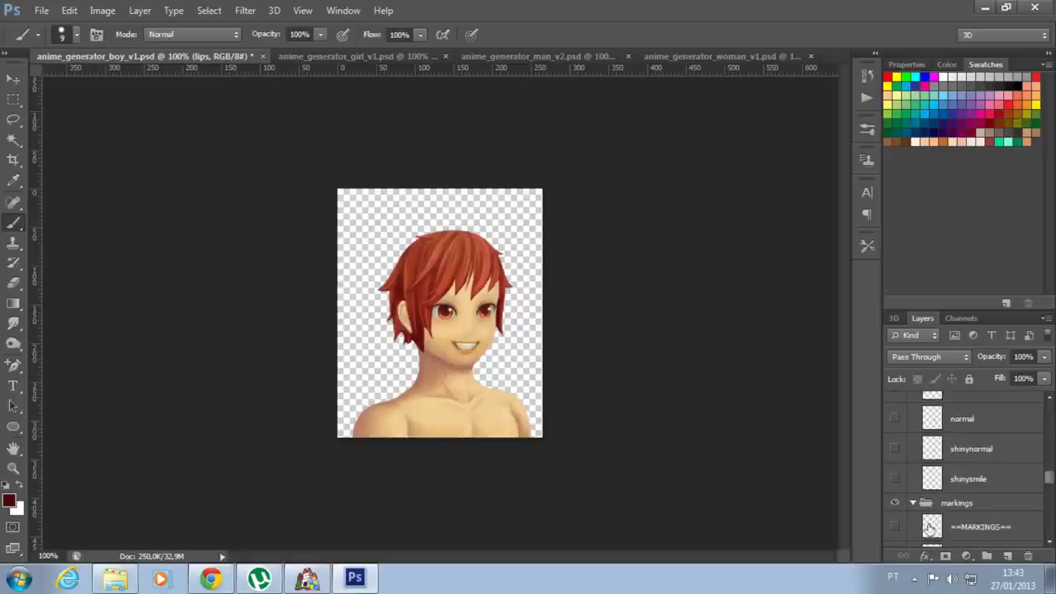
scroll(907, 487, down, 3)
click(894, 447)
click(894, 446)
click(896, 477)
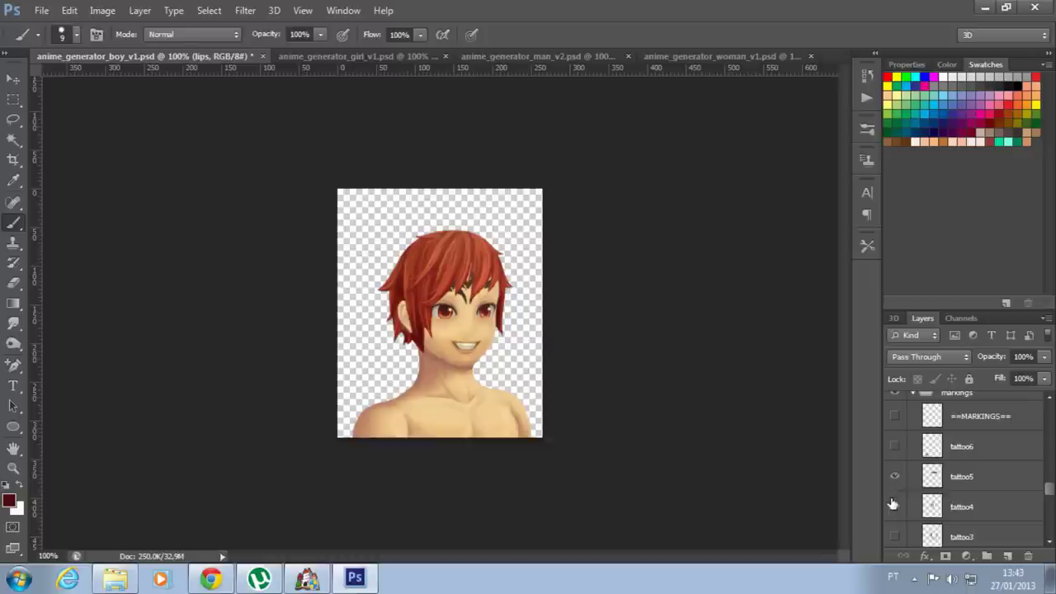
Expand the body group, and hide and restore the torso and head layers to show what each one contains
drag(1049, 487, 1049, 532)
click(913, 537)
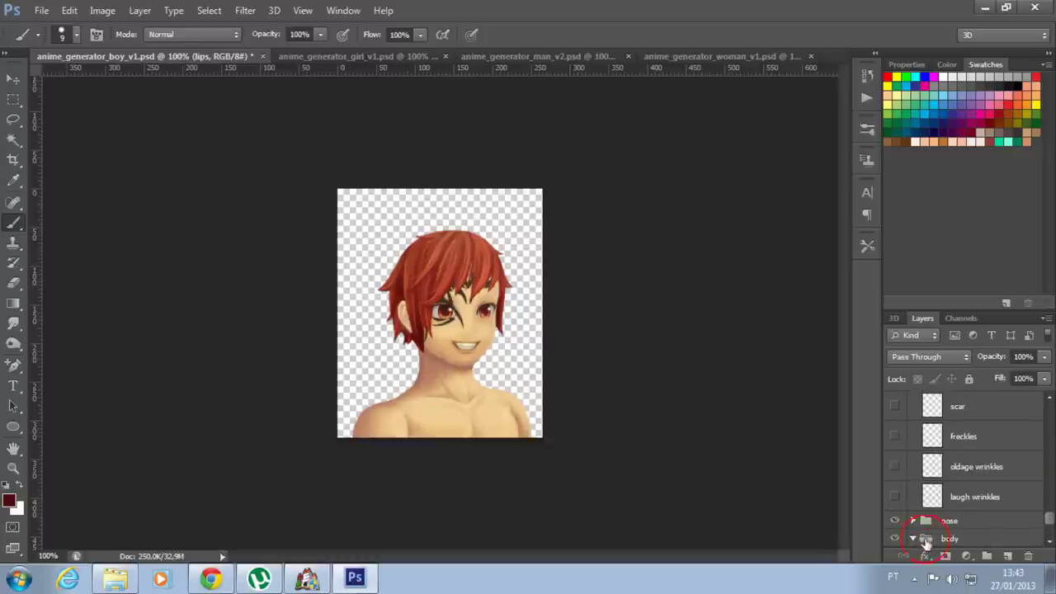
click(1049, 538)
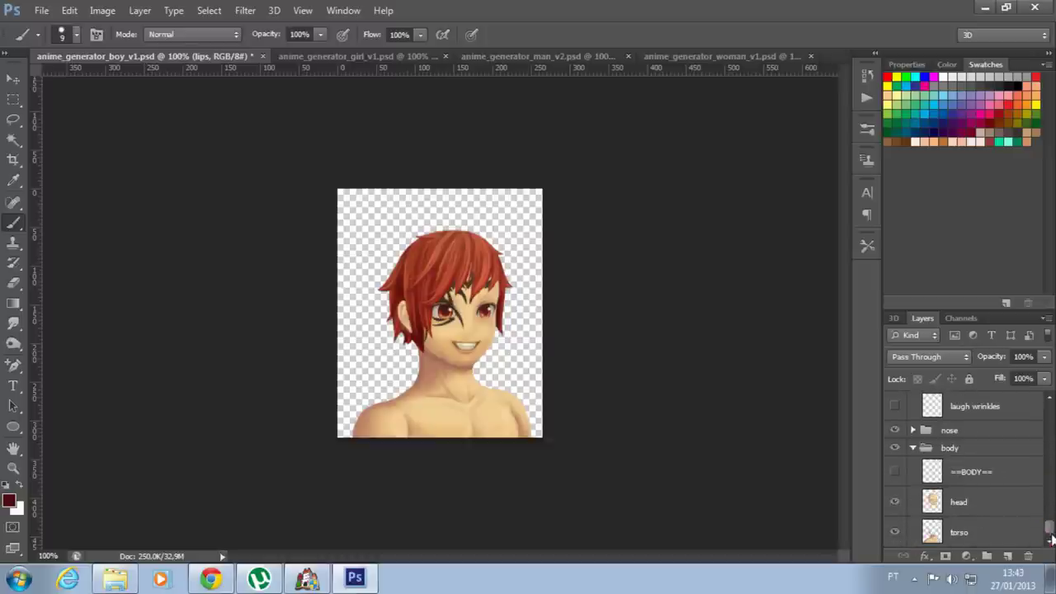
click(894, 532)
click(895, 531)
click(895, 503)
click(896, 505)
click(894, 532)
click(893, 532)
Switch to the anime_generator_girl_v1.psd document, expand its hat group, and preview the hoodedrobe layer
right_click(174, 266)
click(341, 59)
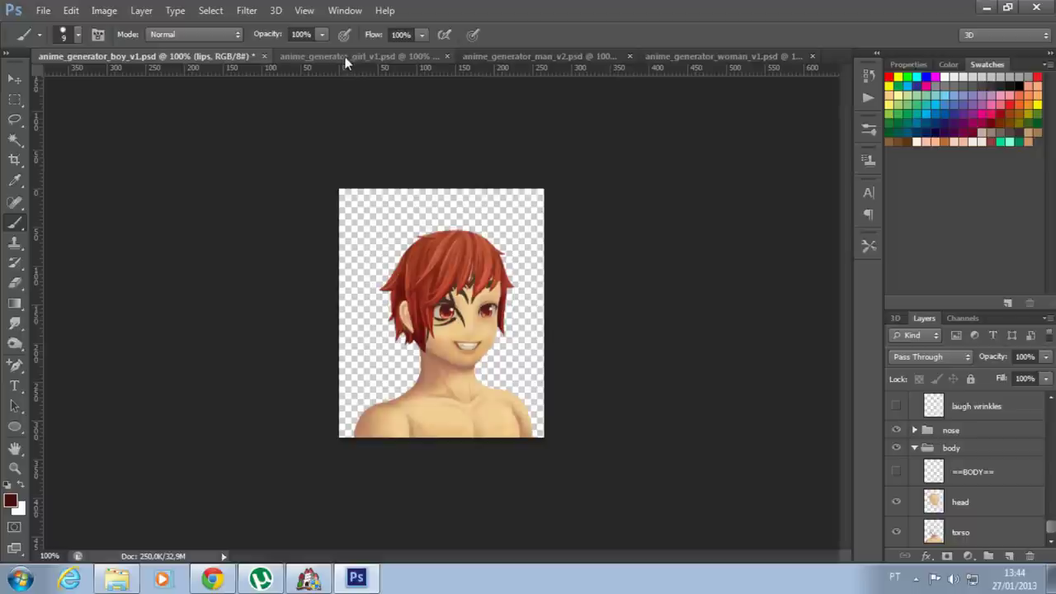
click(329, 56)
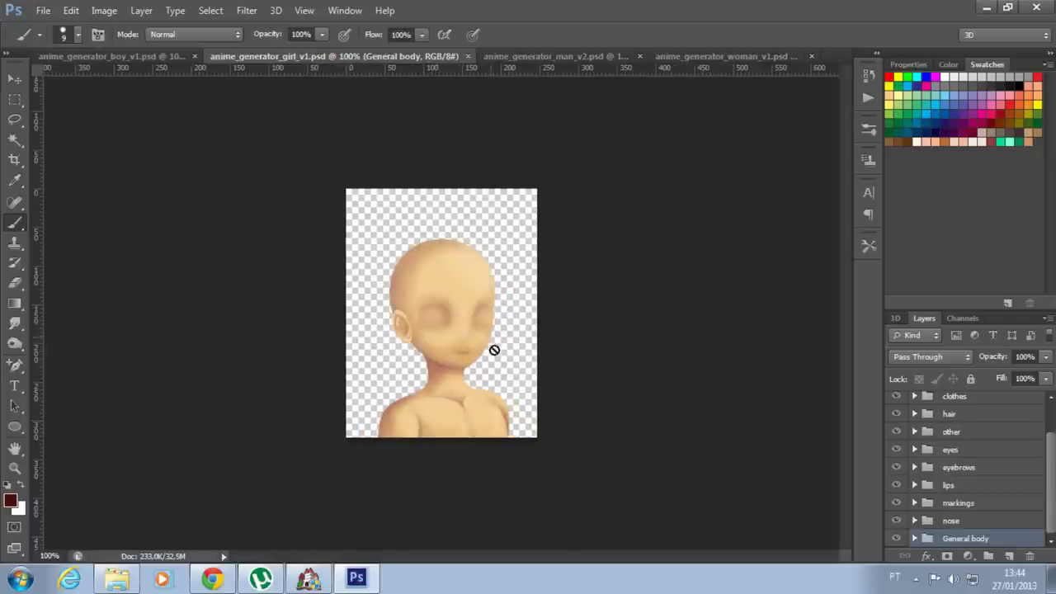
drag(1048, 518, 907, 401)
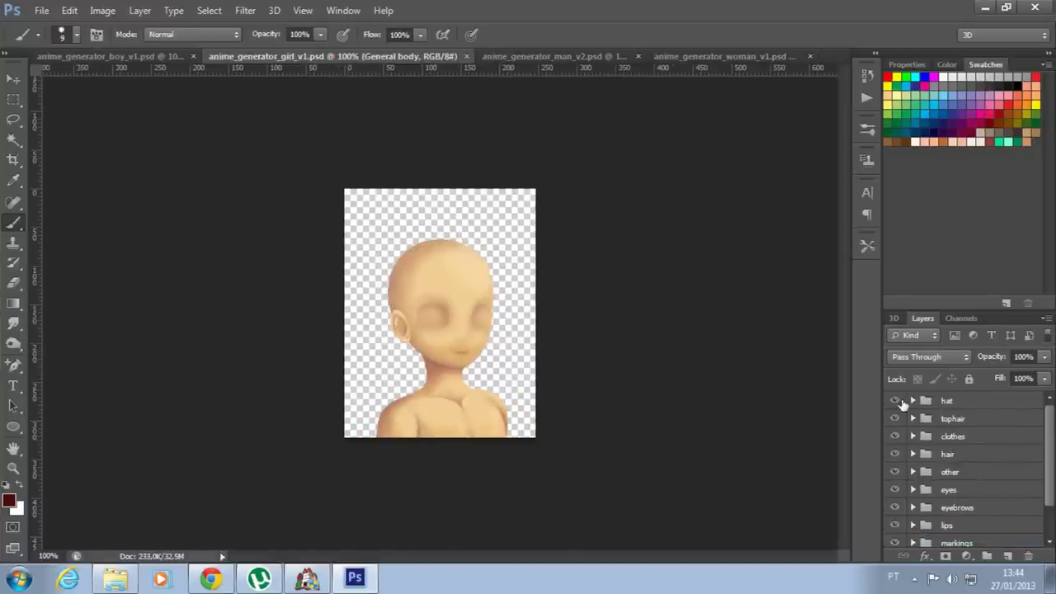
click(913, 401)
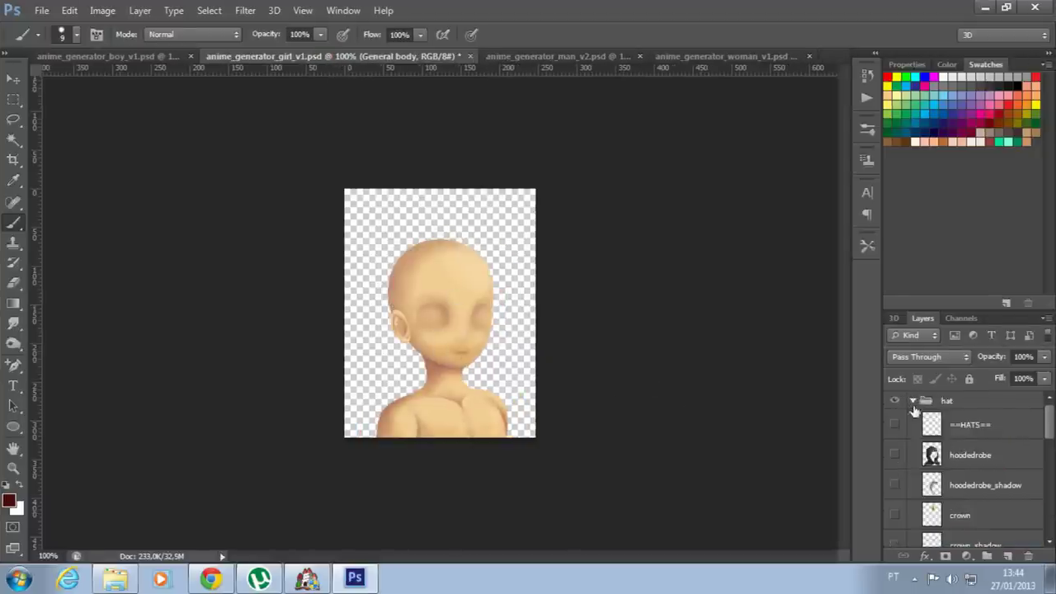
click(894, 457)
click(895, 457)
Look over the girl file's other layer groups, briefly opening and closing the clothes group
drag(1050, 442, 1051, 511)
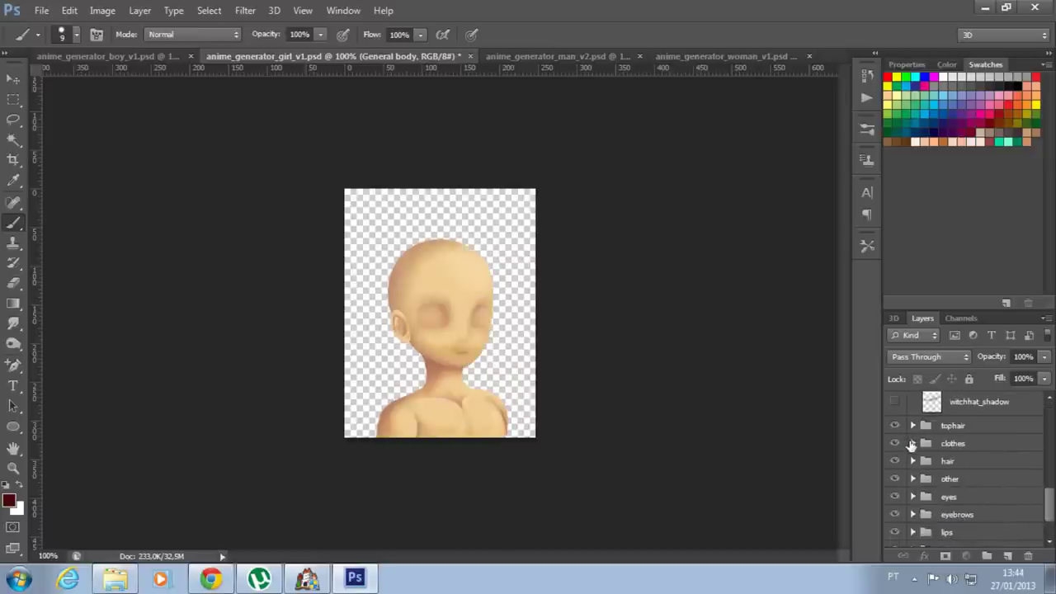
click(913, 443)
click(913, 443)
drag(1045, 503, 1039, 419)
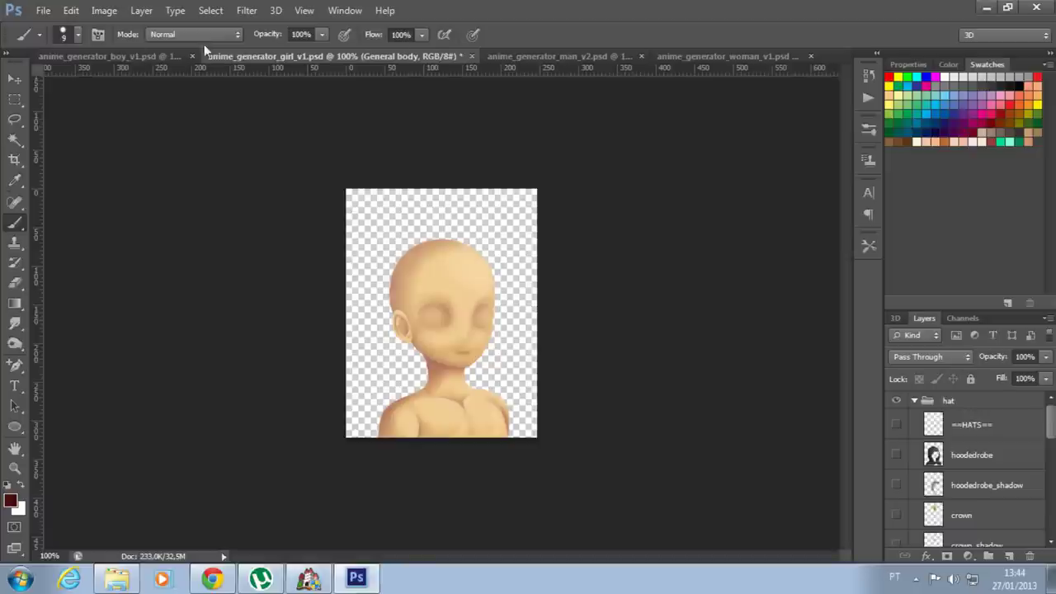
View the anime_generator_man_v2.psd and anime_generator_woman_v1.psd documents, and return to the man document
click(493, 56)
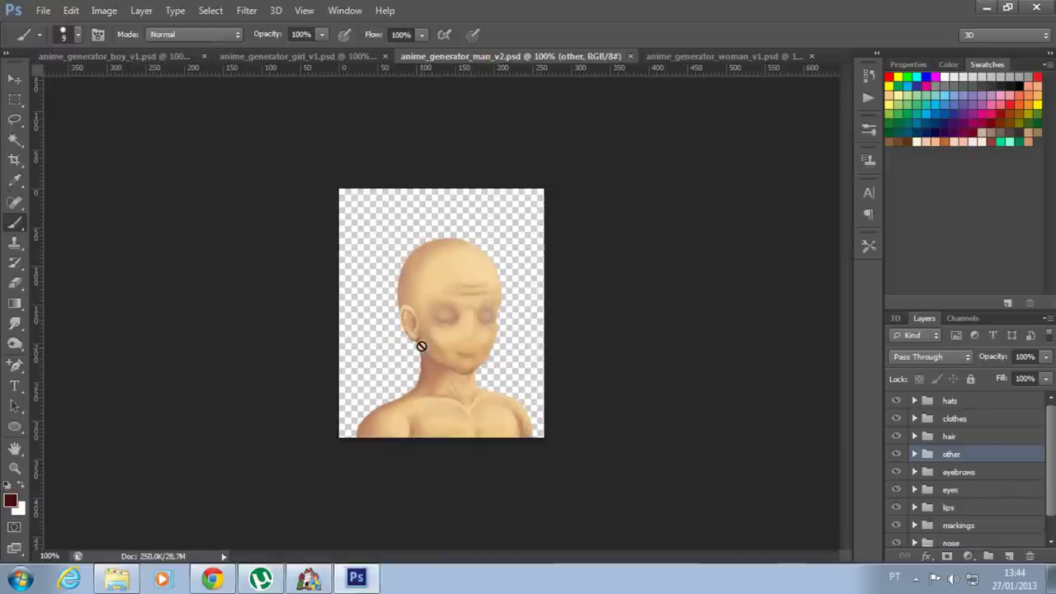
click(736, 58)
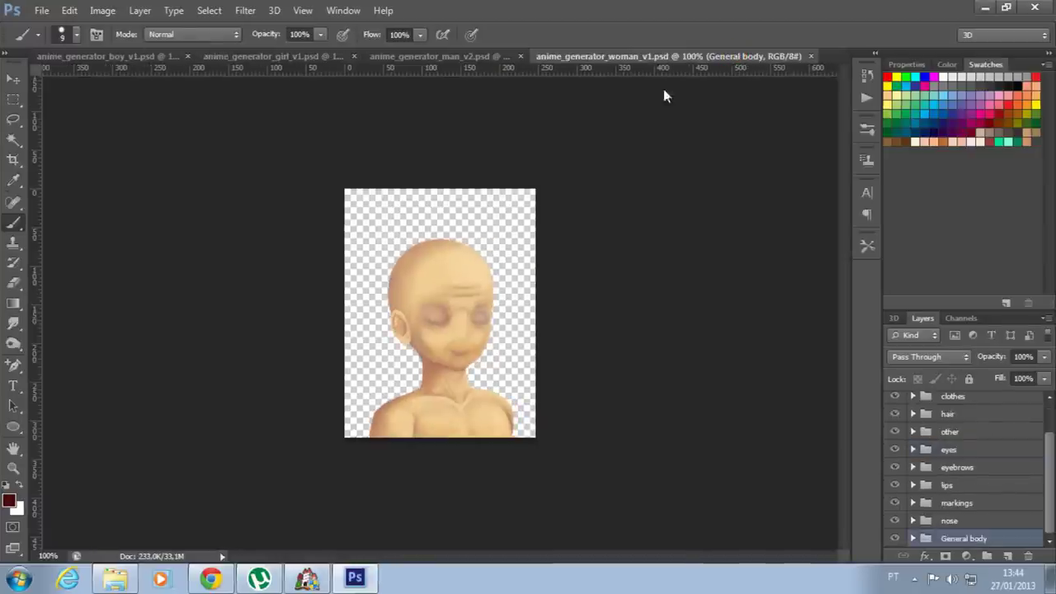
click(460, 55)
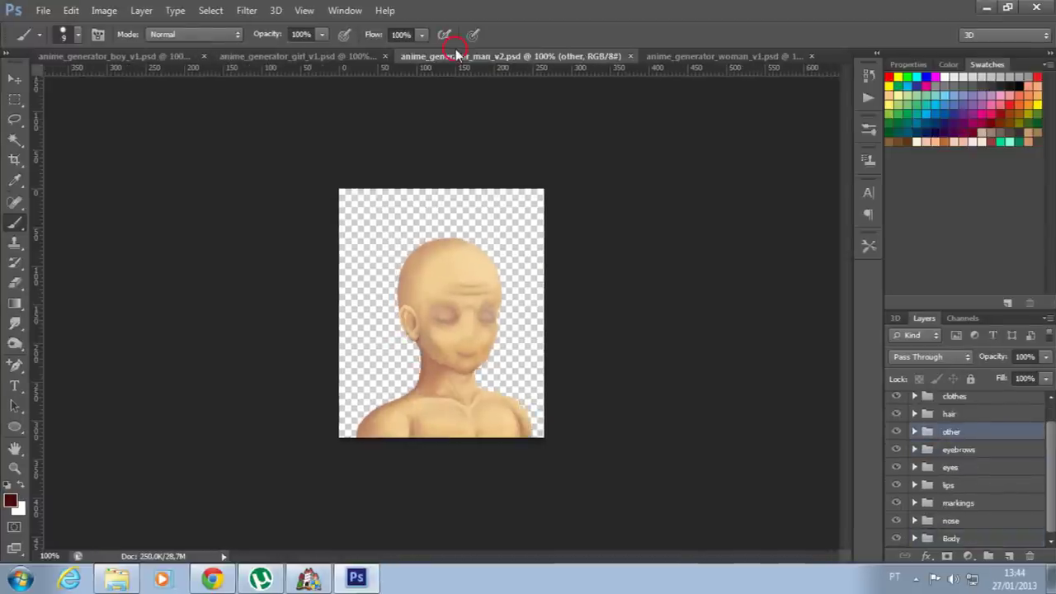
Return to the anime_generator_boy_v1.psd document and start a Save As into the Pictures folder inside Project1's Graphics folder
click(234, 57)
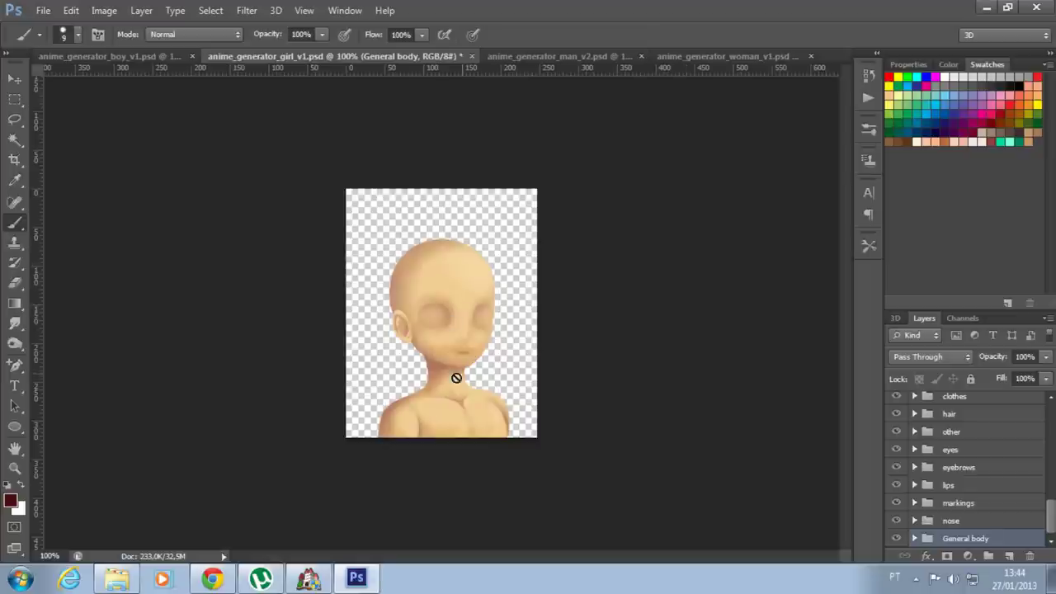
click(124, 56)
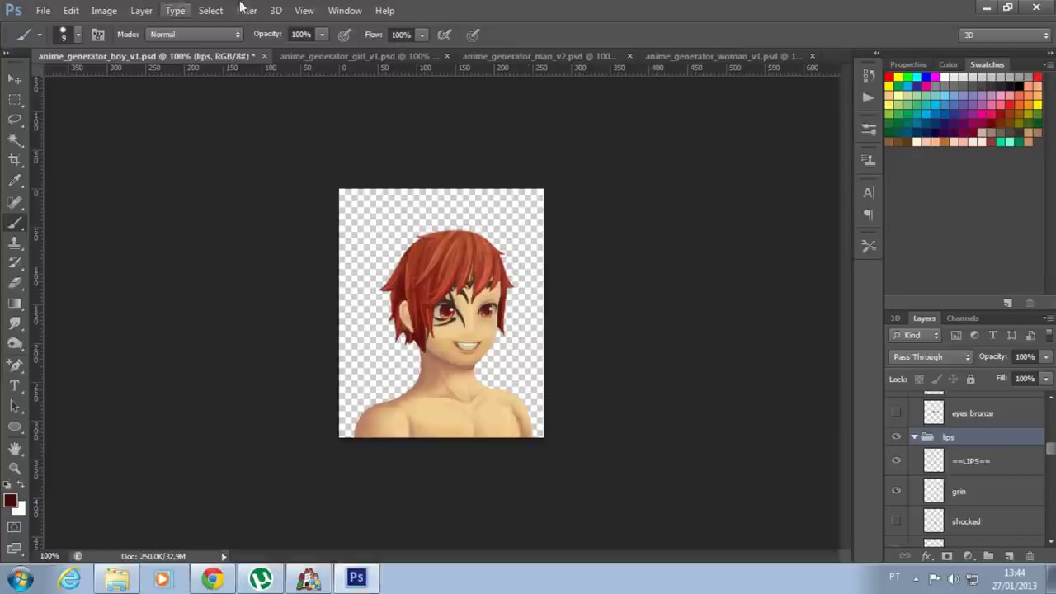
click(44, 11)
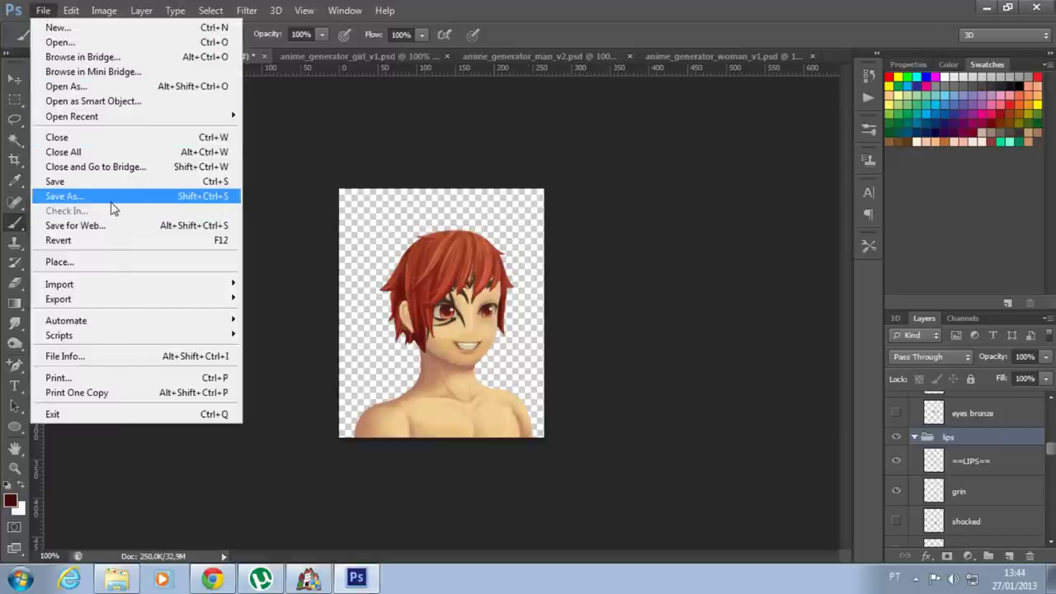
click(72, 197)
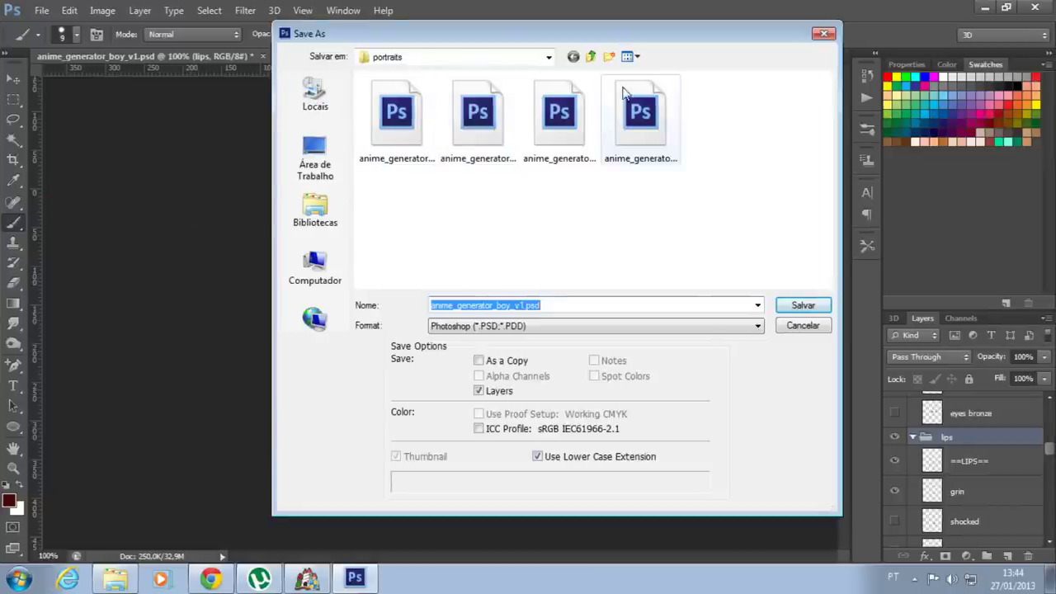
click(591, 56)
click(591, 56)
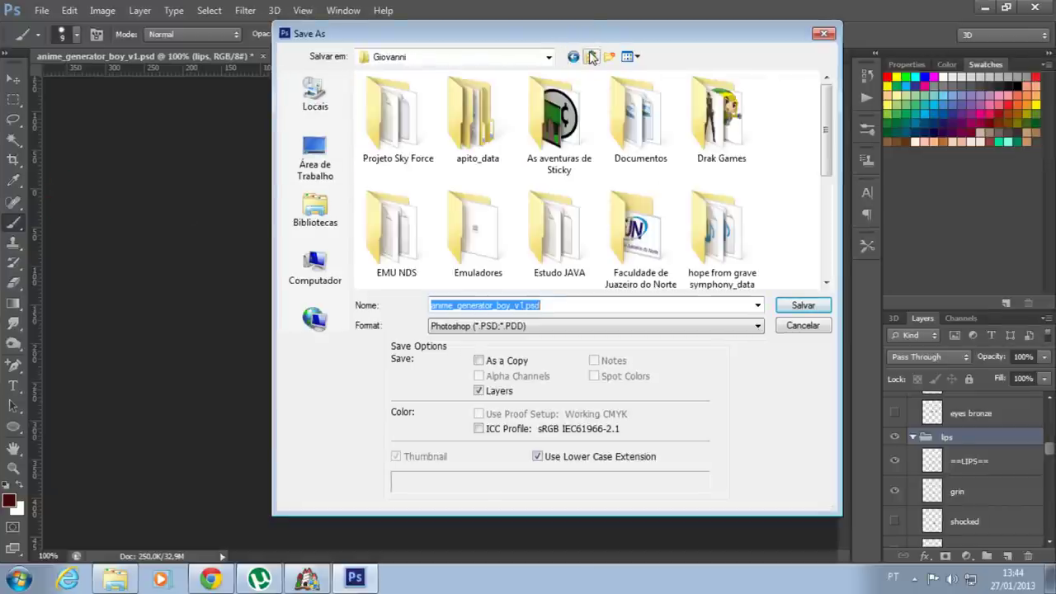
drag(826, 132, 827, 233)
double_click(484, 173)
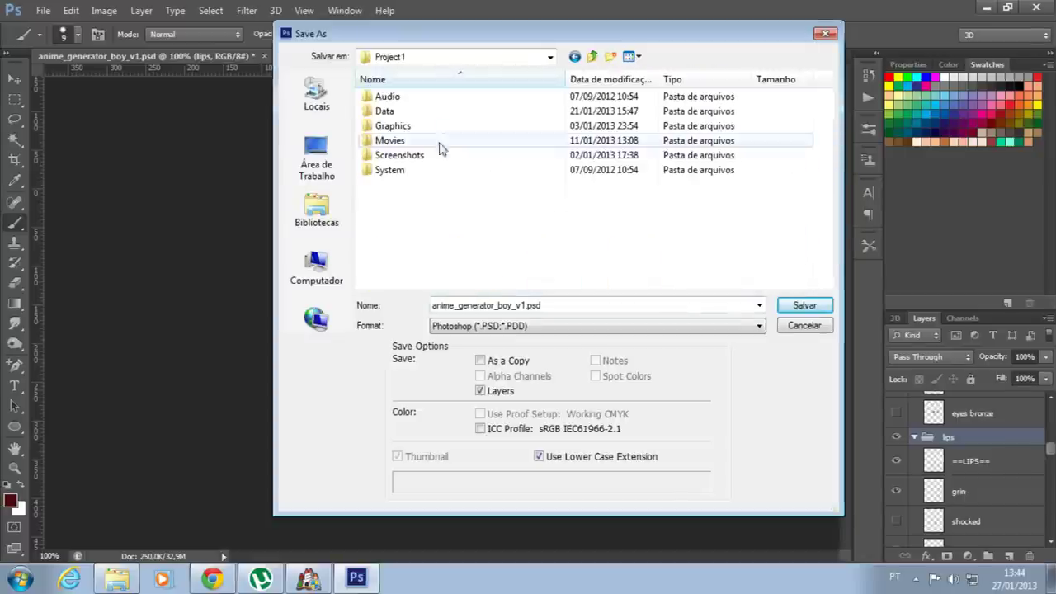
double_click(396, 124)
double_click(409, 199)
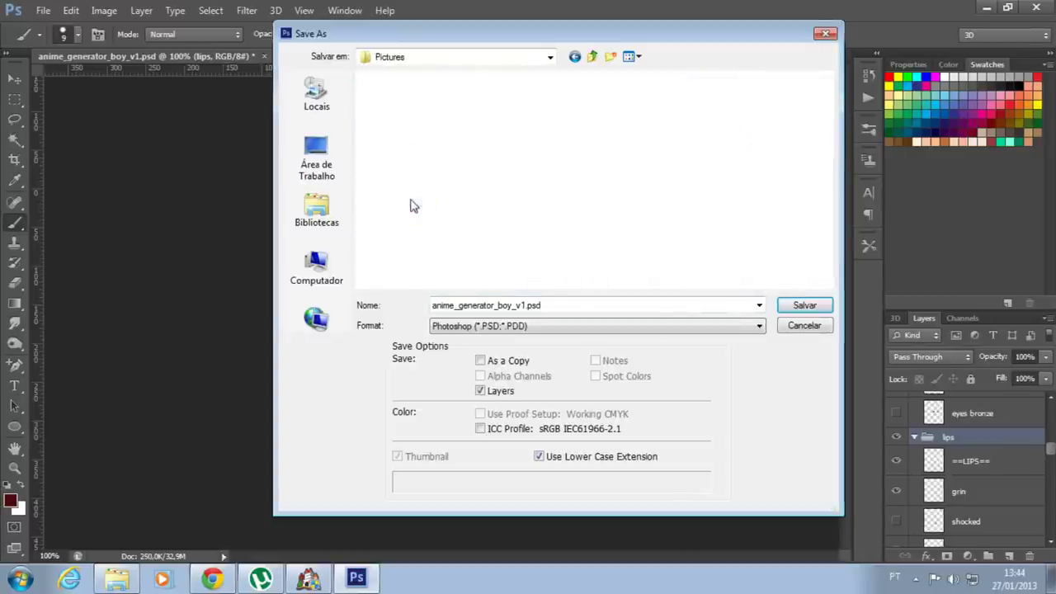
Save the boy portrait into the Pictures folder in PNG format, accepting the PNG options
double_click(550, 304)
click(640, 322)
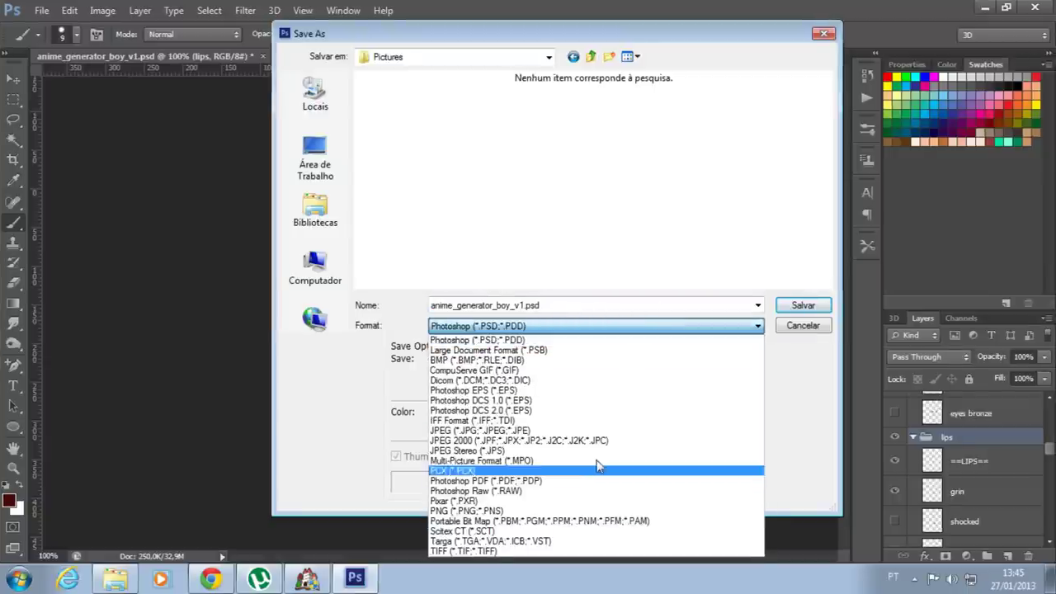
click(583, 512)
click(802, 305)
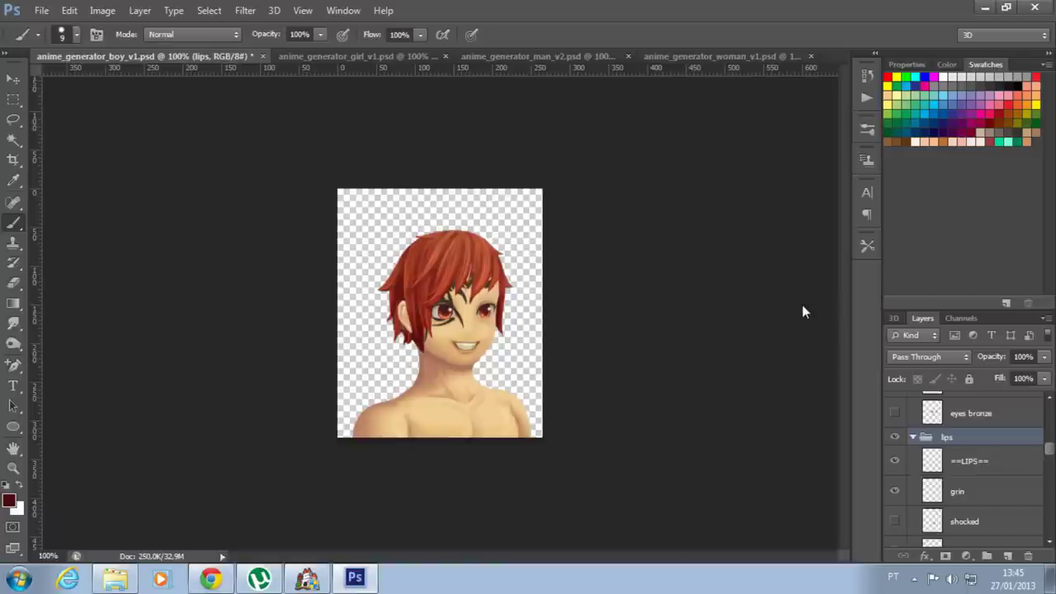
click(594, 174)
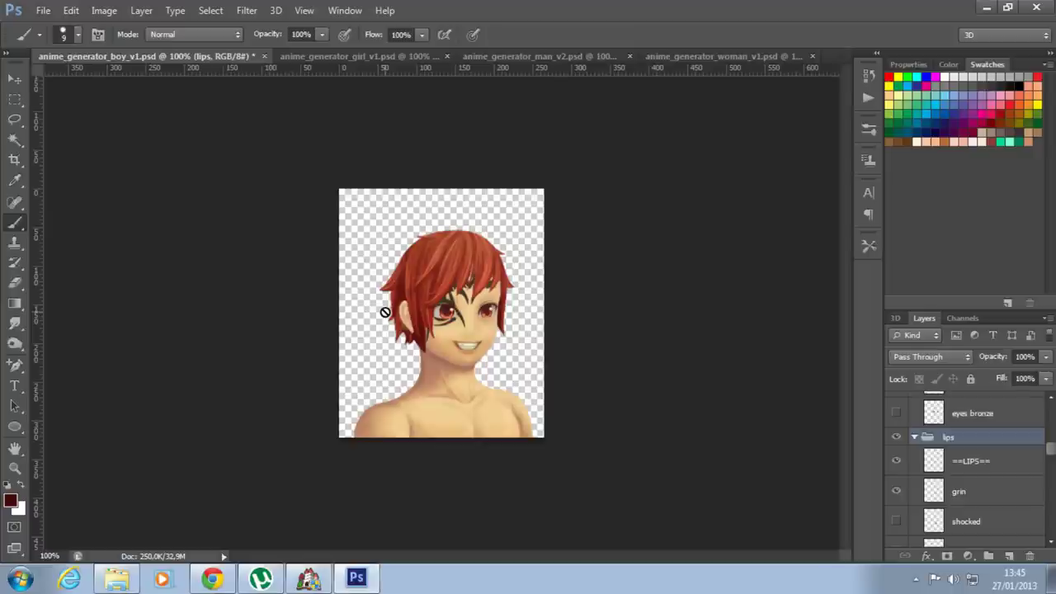
Switch to the ARC ENGINE project in RPG Maker VX Ace
click(309, 578)
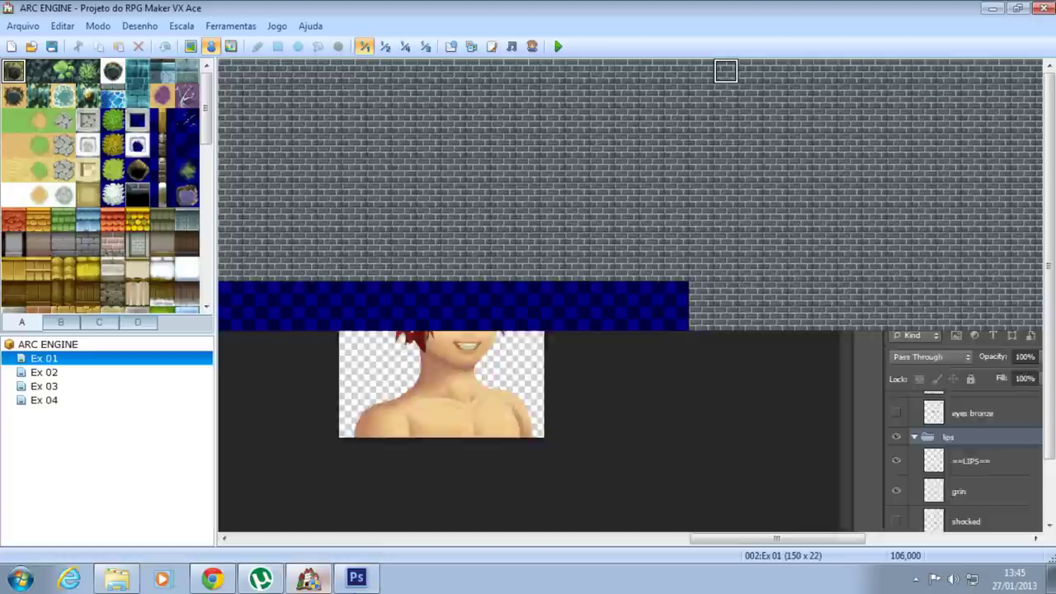